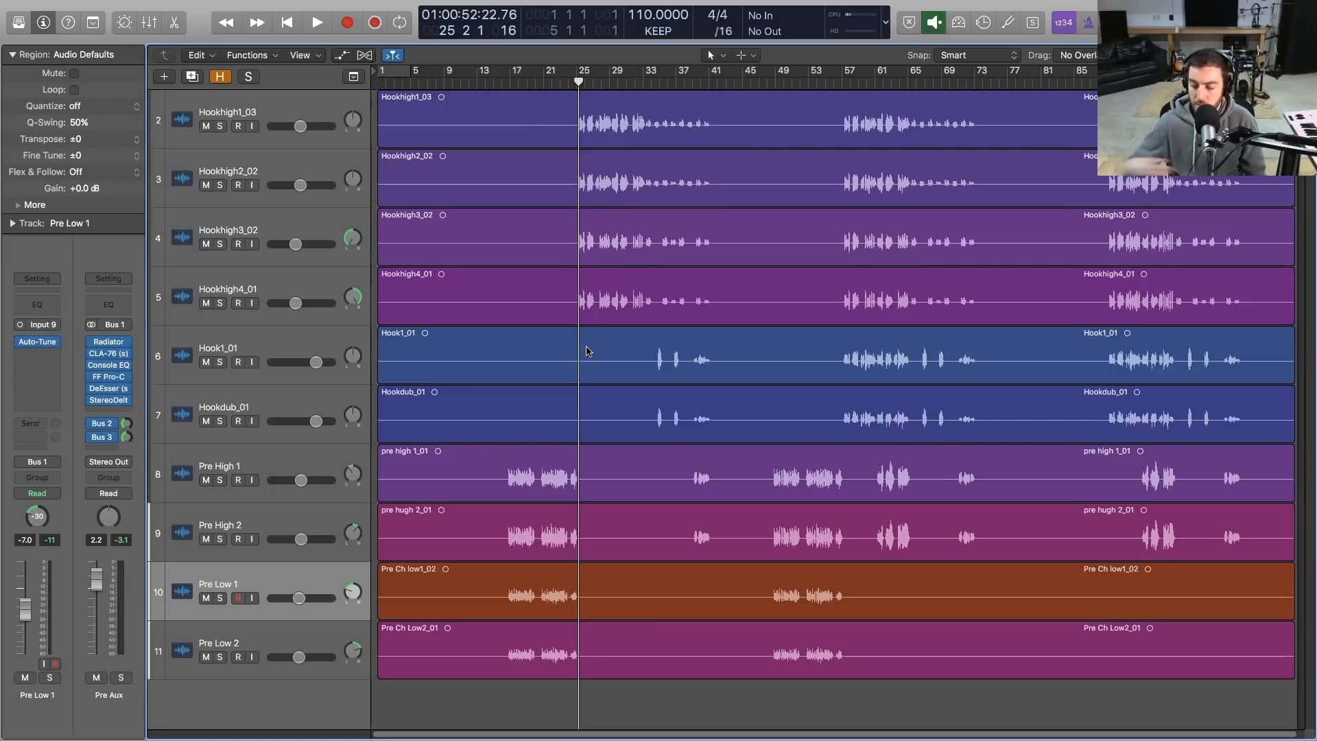
# Play the pre-chorus vocals in the mix and look over their channels in the mixer
pyautogui.press('space')
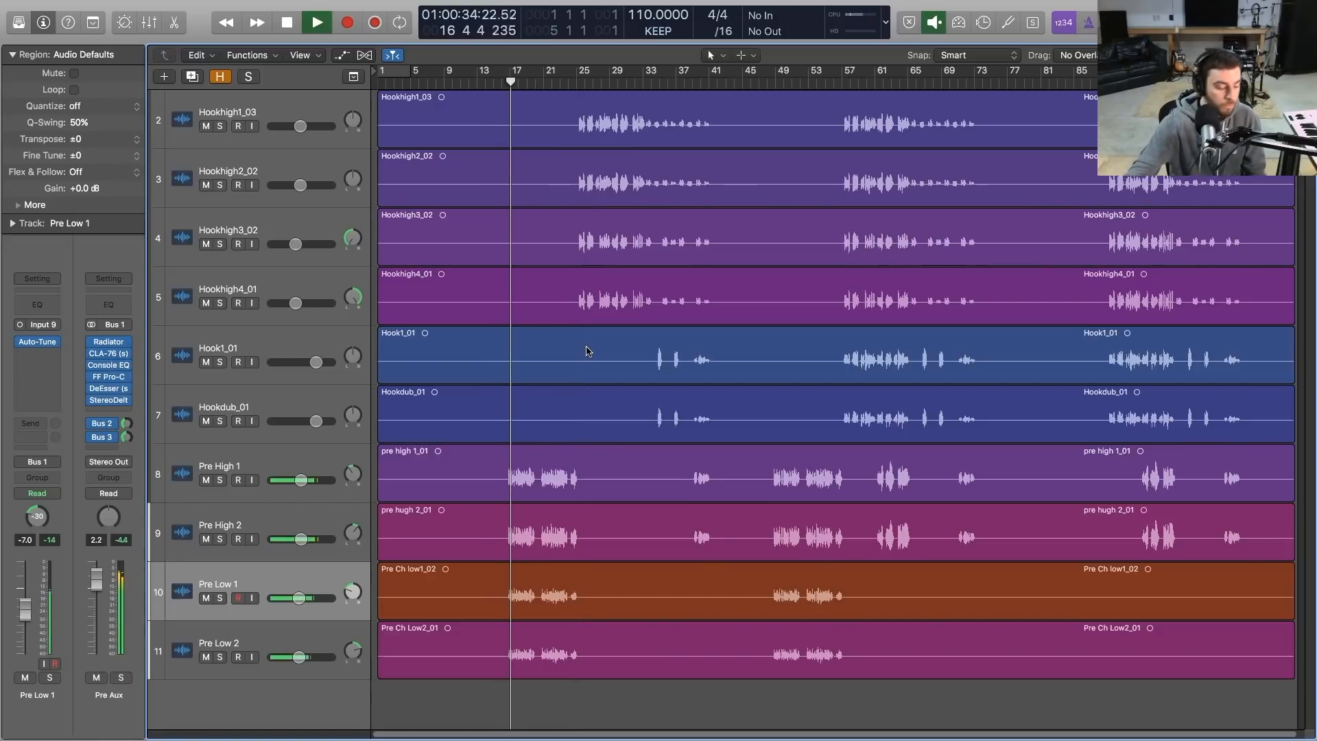
pyautogui.press('x')
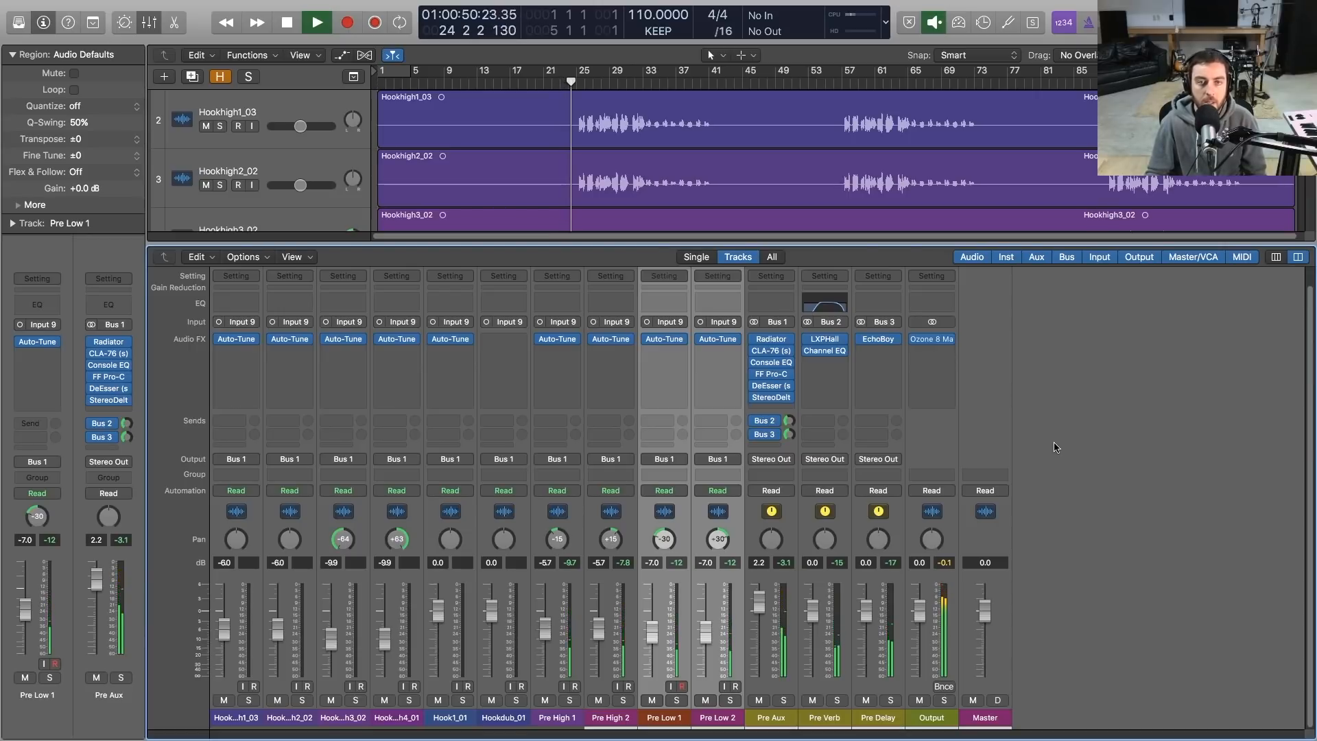
pyautogui.press('x')
pyautogui.press('space')
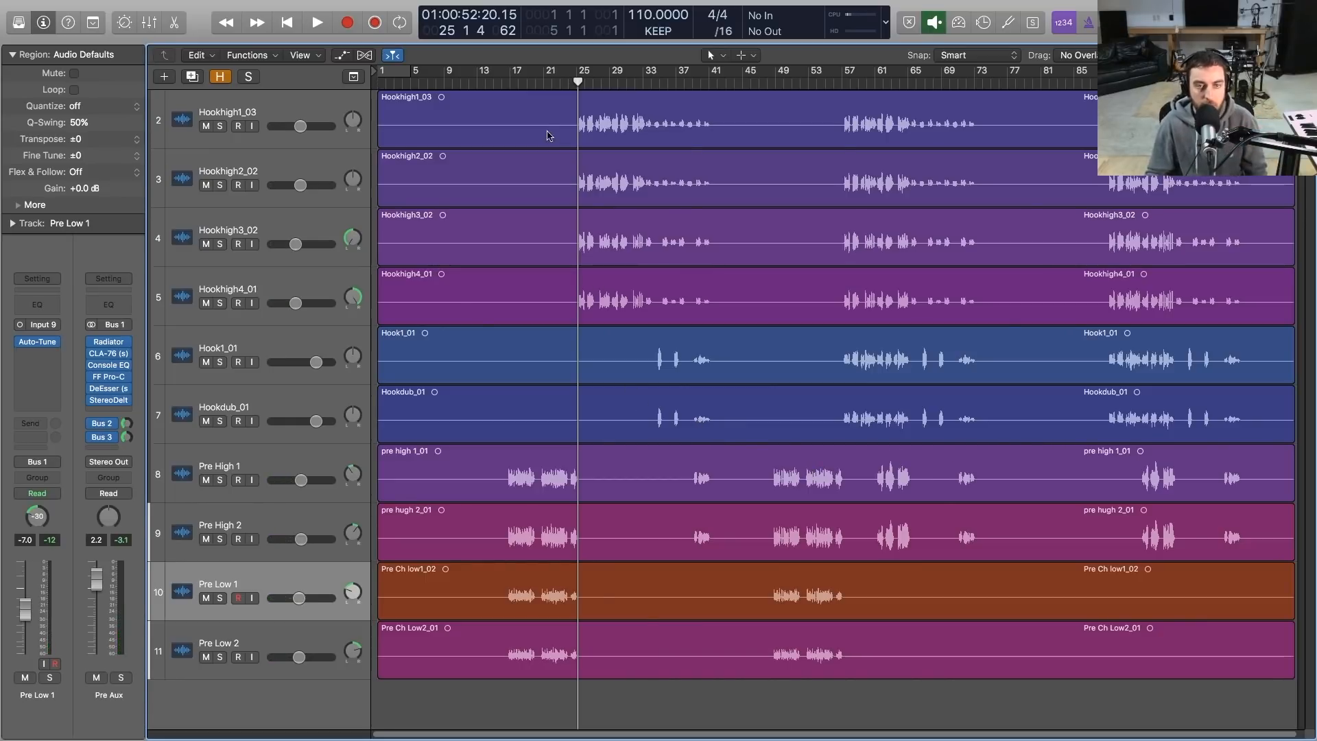
# Solo the four tracks from Pre High 1 to Pre Low 2 and play them from bar 17
pyautogui.click(510, 79)
pyautogui.moveTo(506, 84); pyautogui.dragTo(505, 85)
pyautogui.click(220, 614)
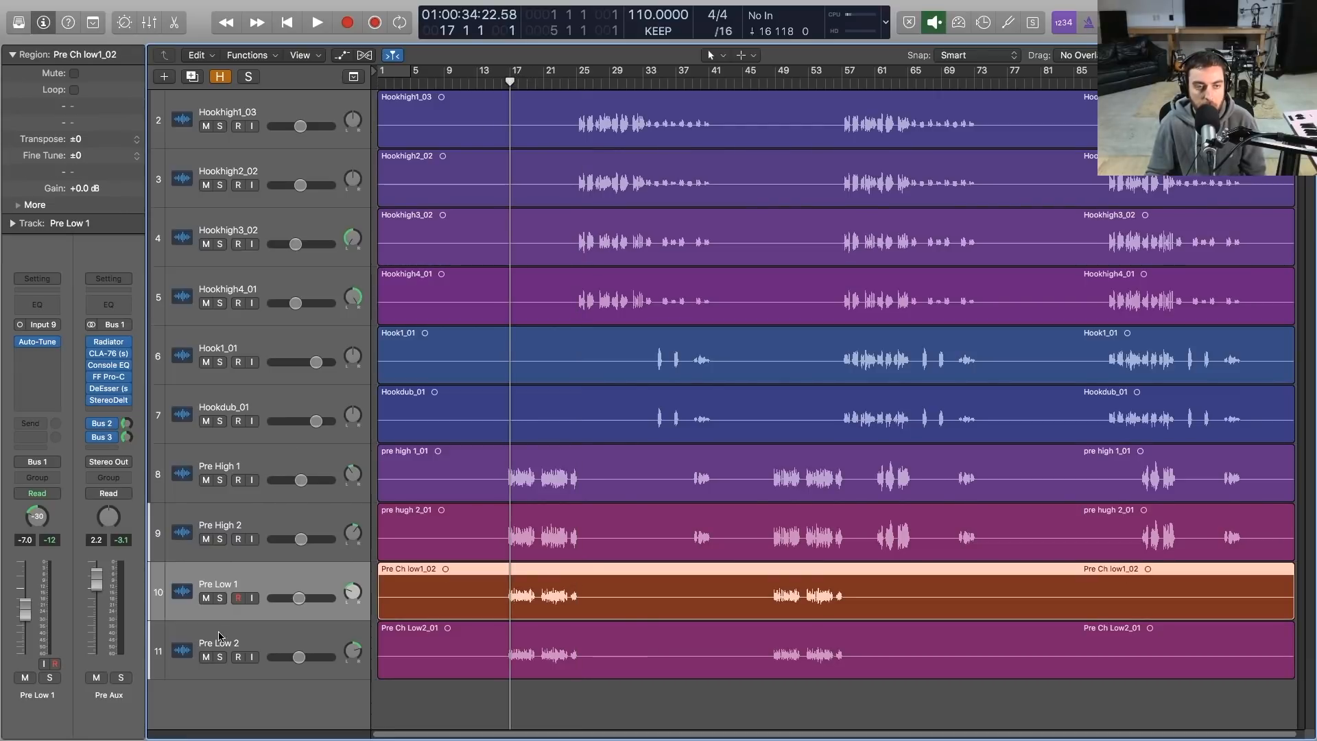
pyautogui.click(234, 447)
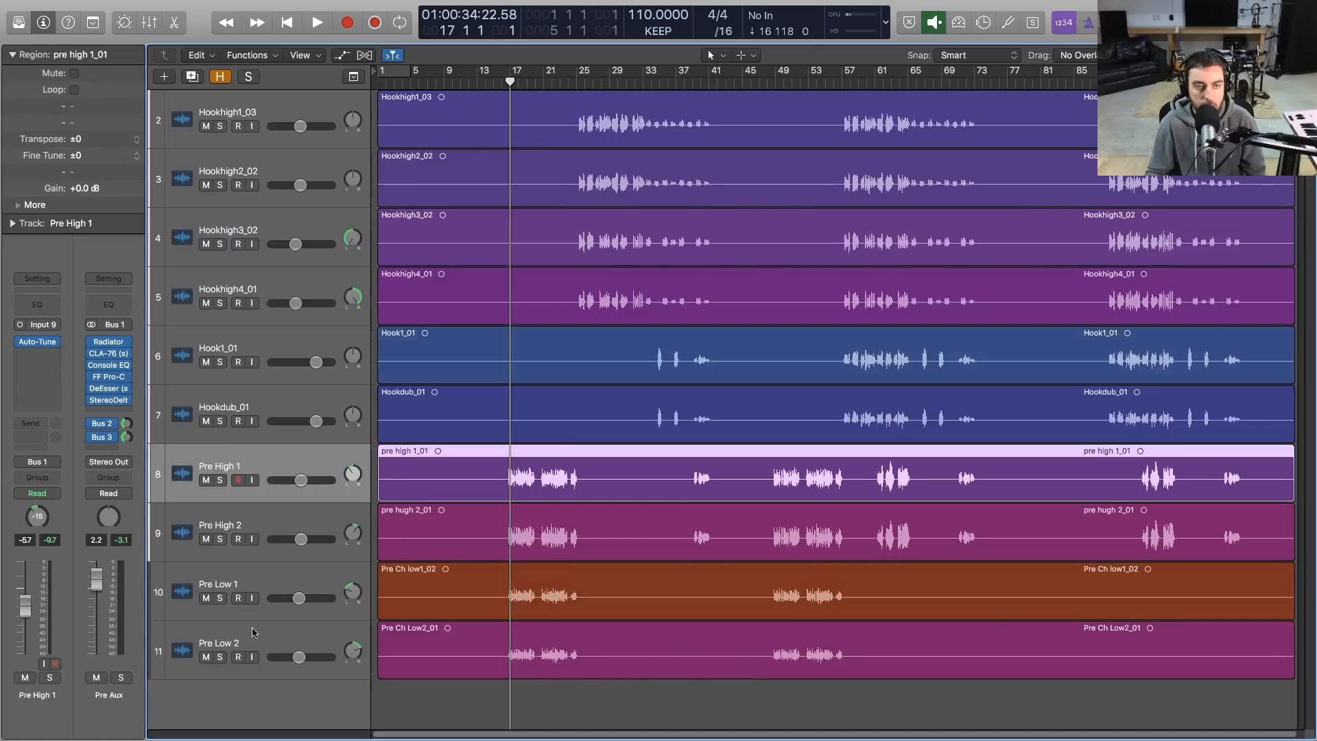
pyautogui.keyDown('shift'); pyautogui.click(251, 627); pyautogui.keyUp('shift')
pyautogui.press('s')
pyautogui.press('space')
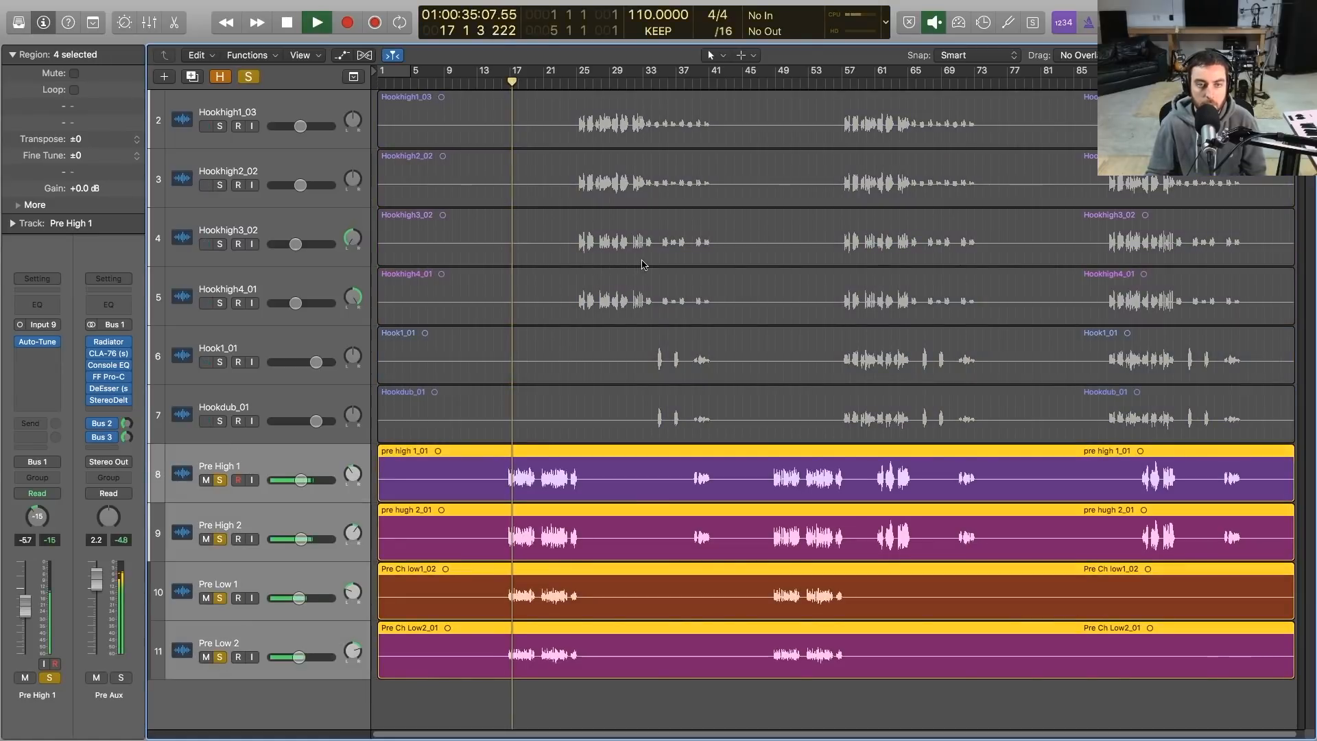
pyautogui.press('space')
# Reduce the solo to only Pre Low 1 and Pre Low 2 and play them from the pre-chorus start
pyautogui.click(220, 480)
pyautogui.click(229, 627)
pyautogui.click(220, 598)
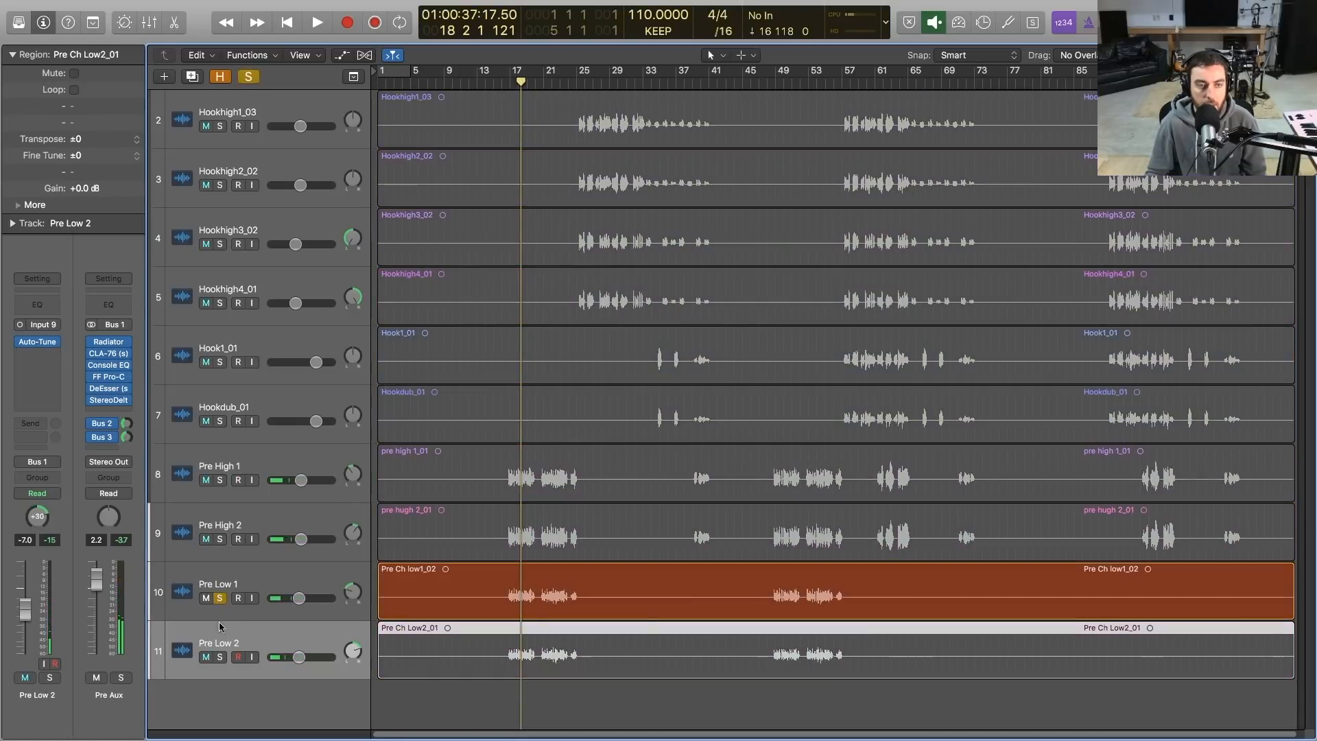
pyautogui.click(219, 657)
pyautogui.moveTo(504, 81); pyautogui.dragTo(506, 82)
pyautogui.press('space')
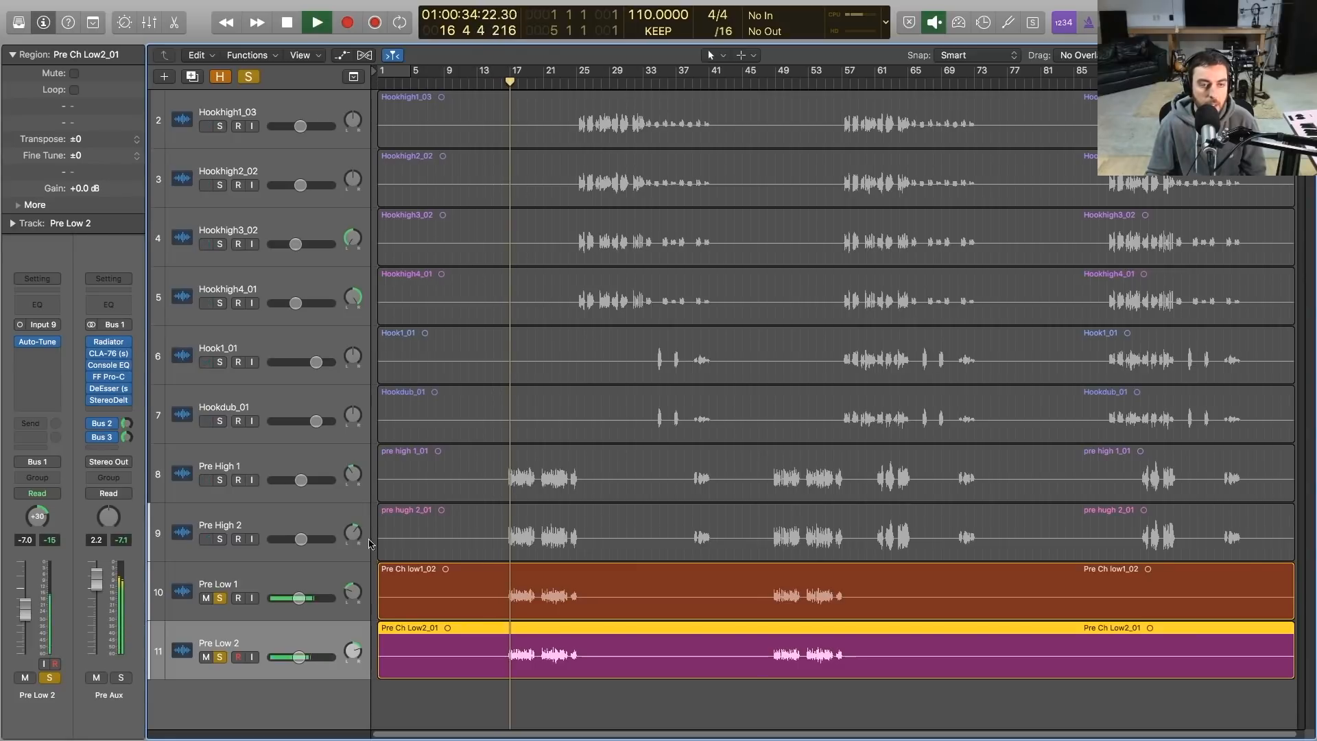
# Add Pre High 2 and Pre High 1 to the solo during playback to hear the full harmony stack
pyautogui.click(220, 539)
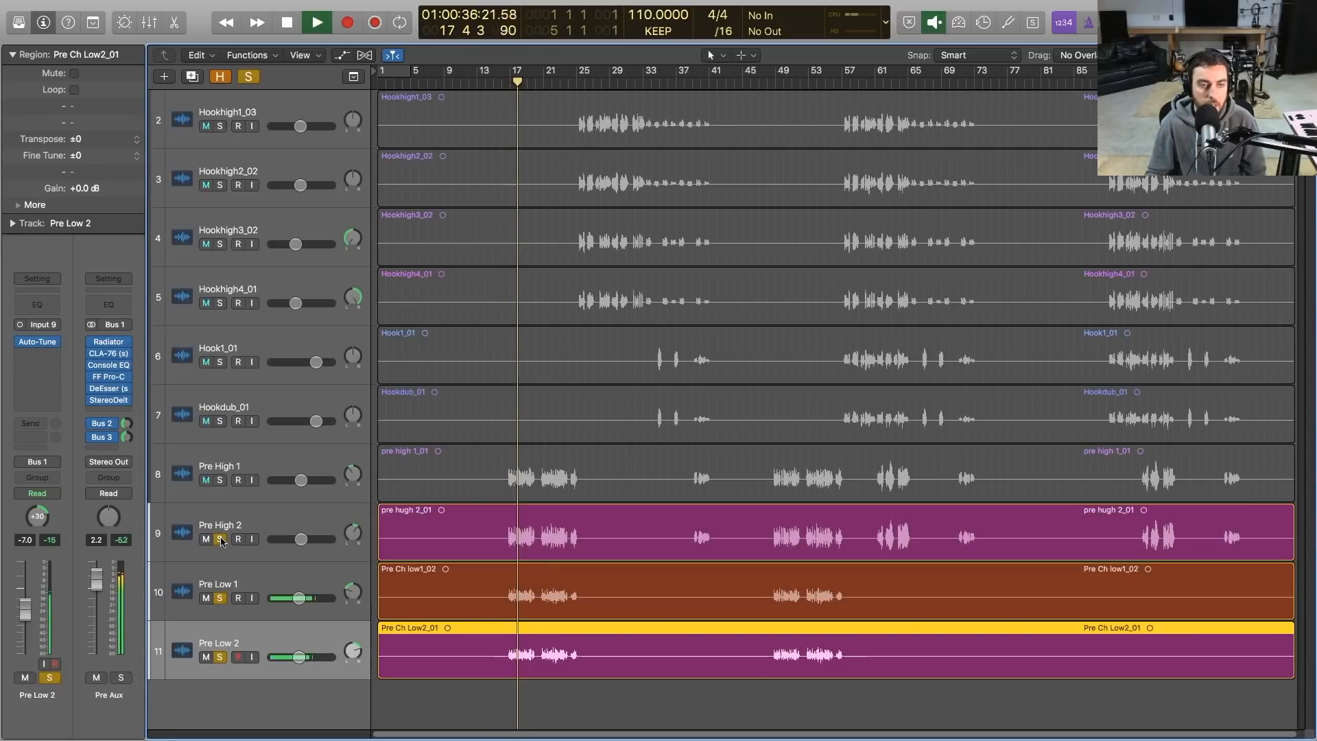
pyautogui.click(220, 480)
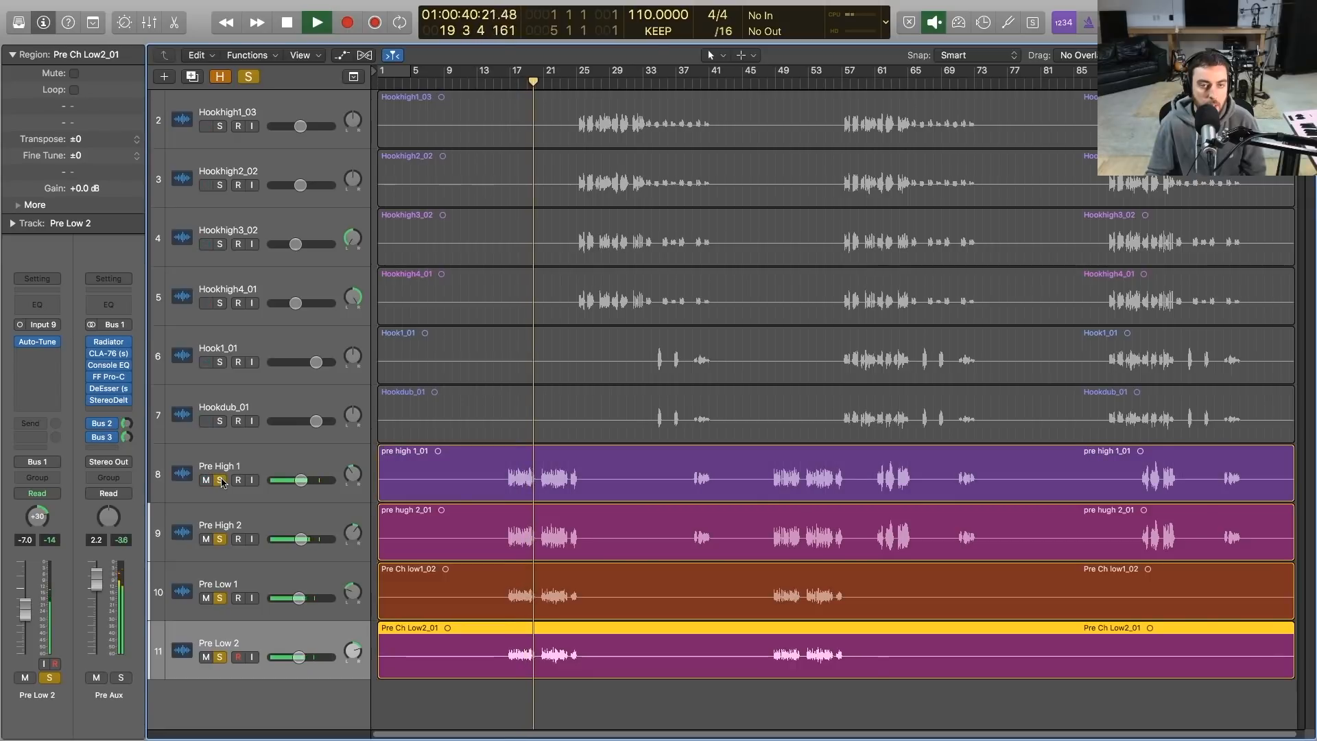
pyautogui.press('space')
# Turn off solo on all four pre-chorus tracks and mute Pre Low 1 and Pre Low 2
pyautogui.click(221, 480)
pyautogui.click(219, 539)
pyautogui.click(219, 598)
pyautogui.click(220, 657)
pyautogui.click(205, 598)
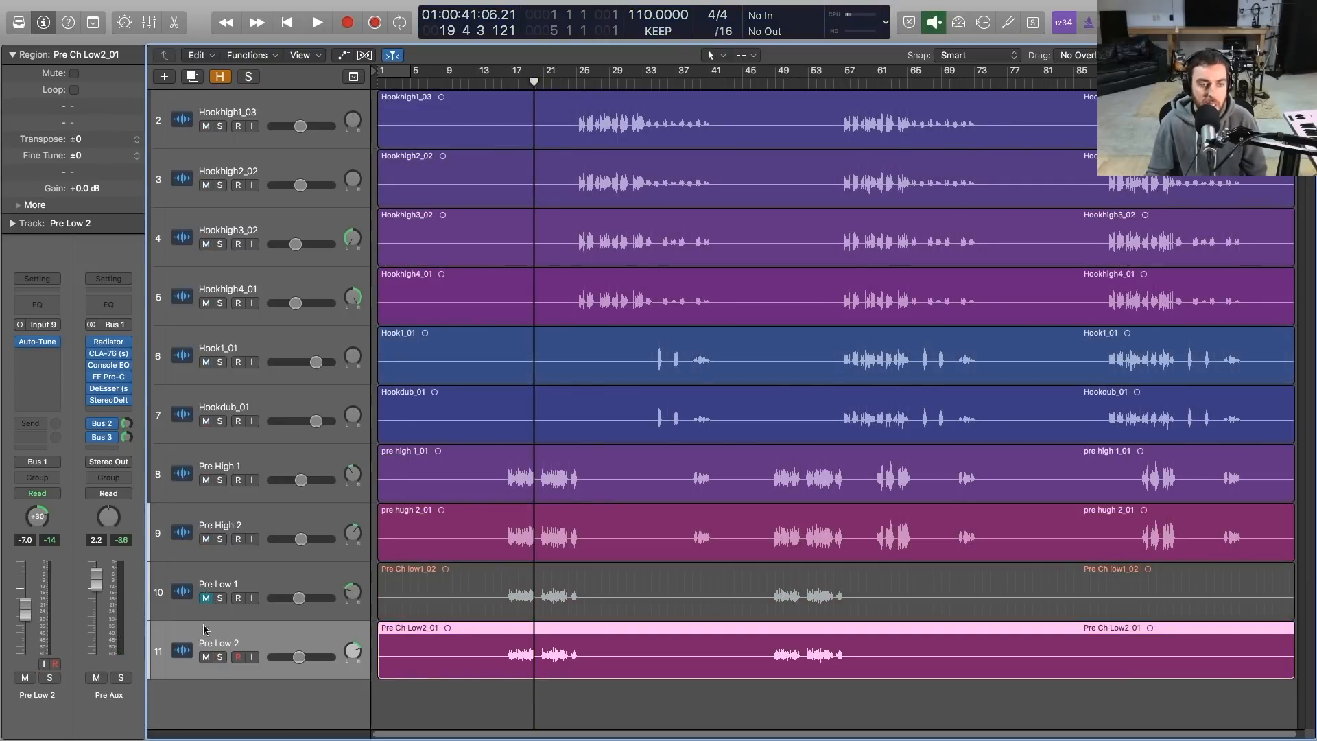
pyautogui.click(206, 657)
pyautogui.click(554, 719)
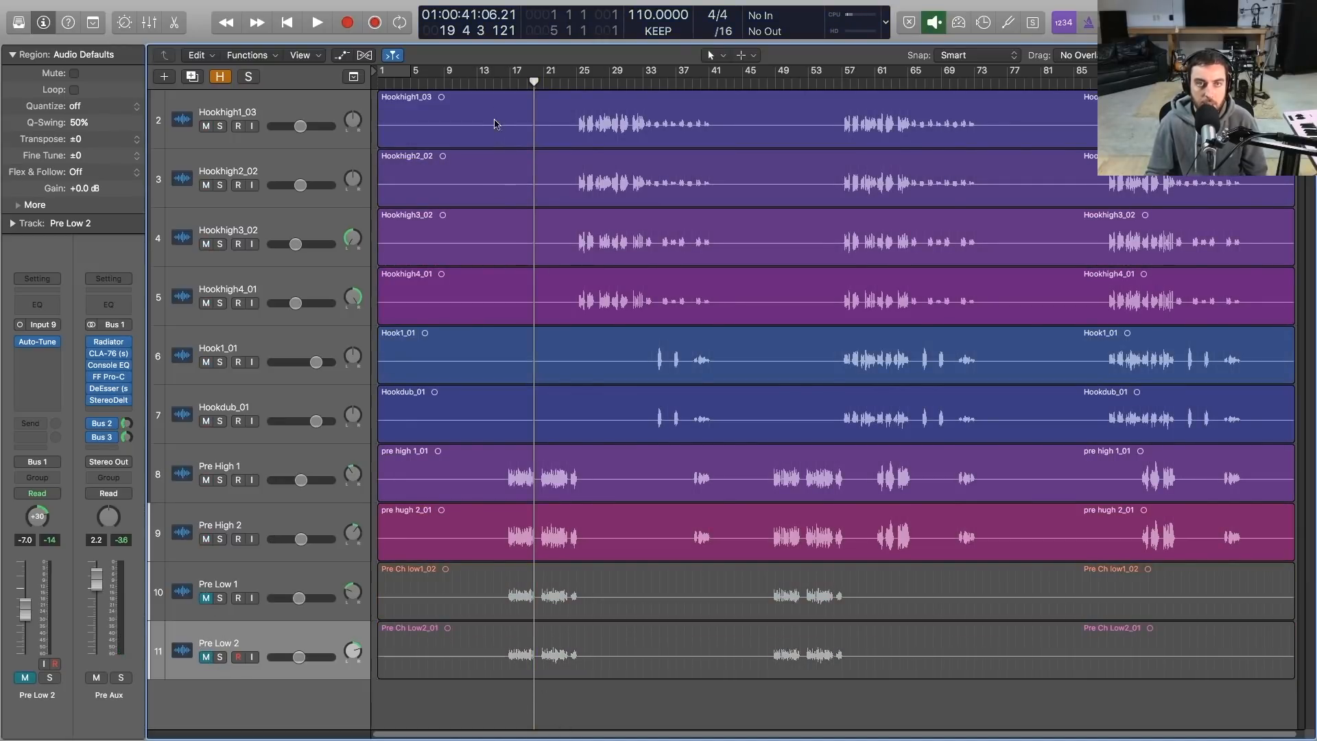
# Mute Pre High 2 and centre the pan of the Pre High 1 track at 0
pyautogui.click(502, 79)
pyautogui.click(510, 77)
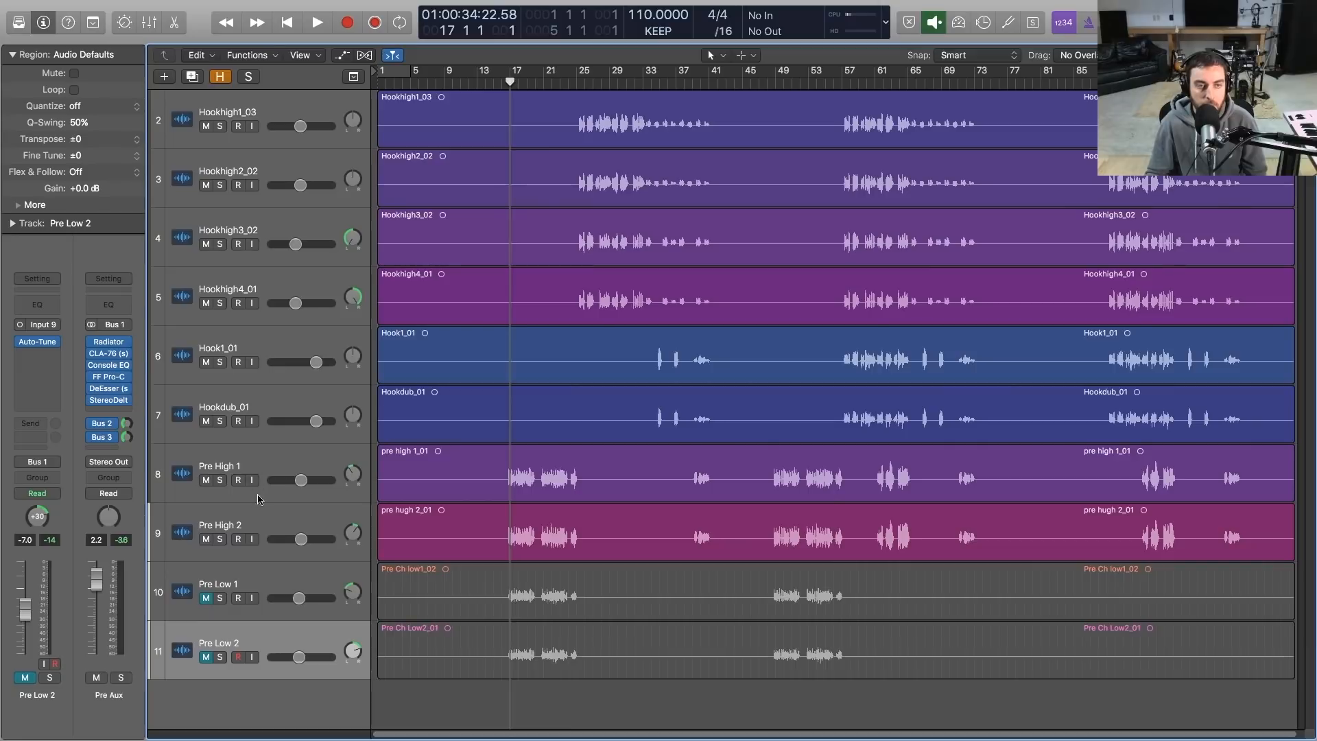
pyautogui.click(261, 465)
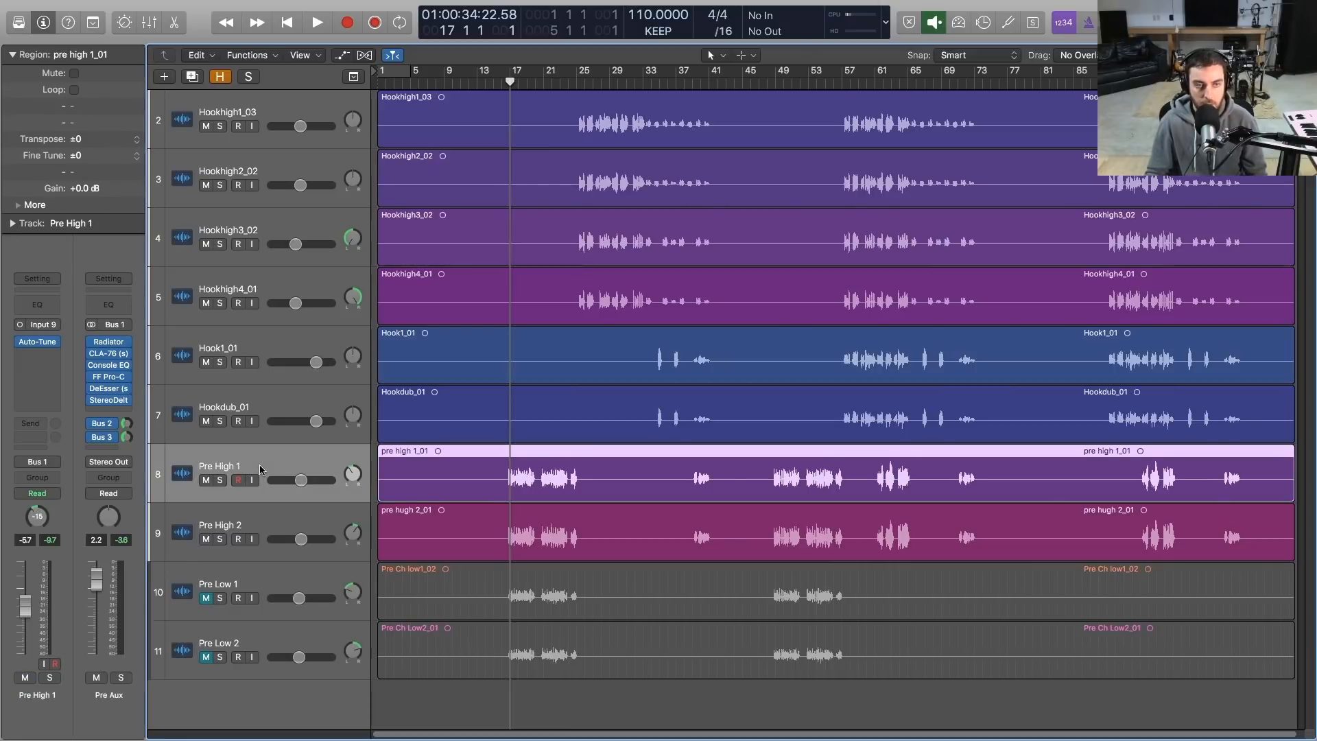
pyautogui.click(205, 539)
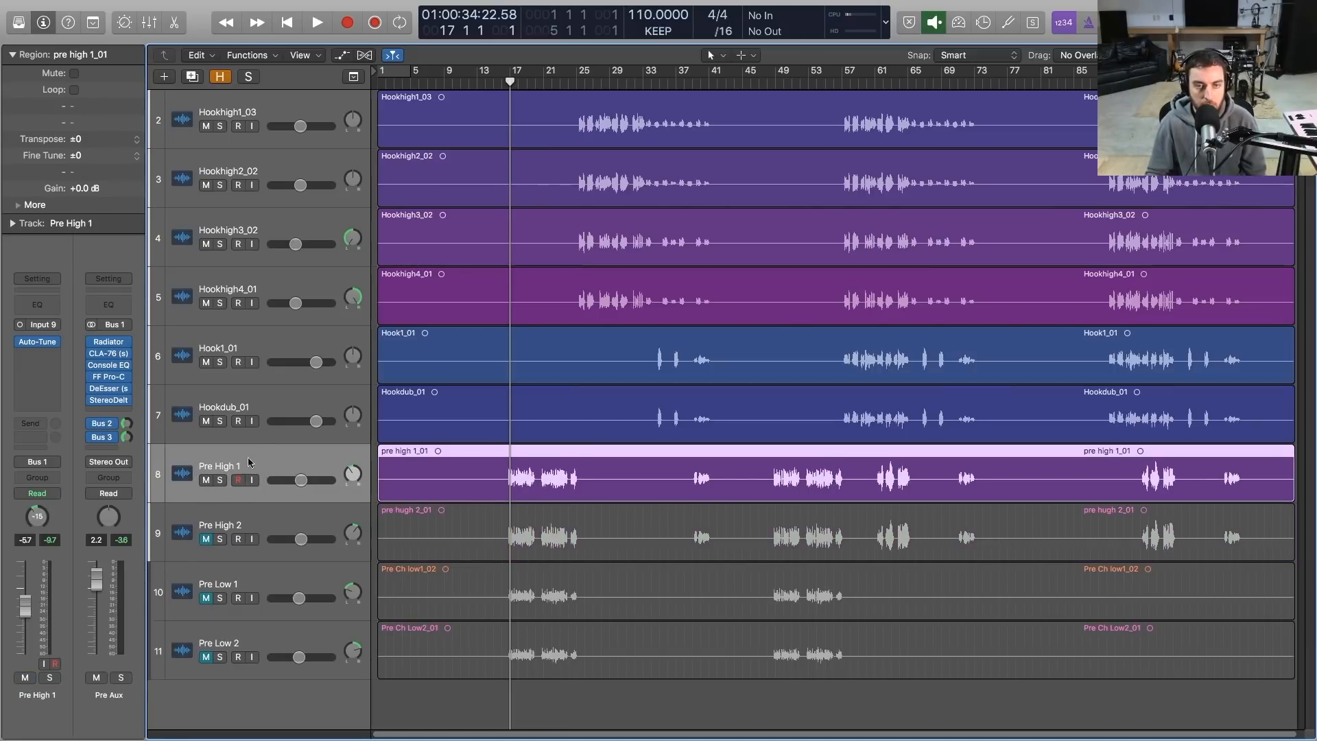
pyautogui.hotkey('shift', 'Return')
pyautogui.doubleClick(352, 474)
pyautogui.write('0')
pyautogui.press('Return')
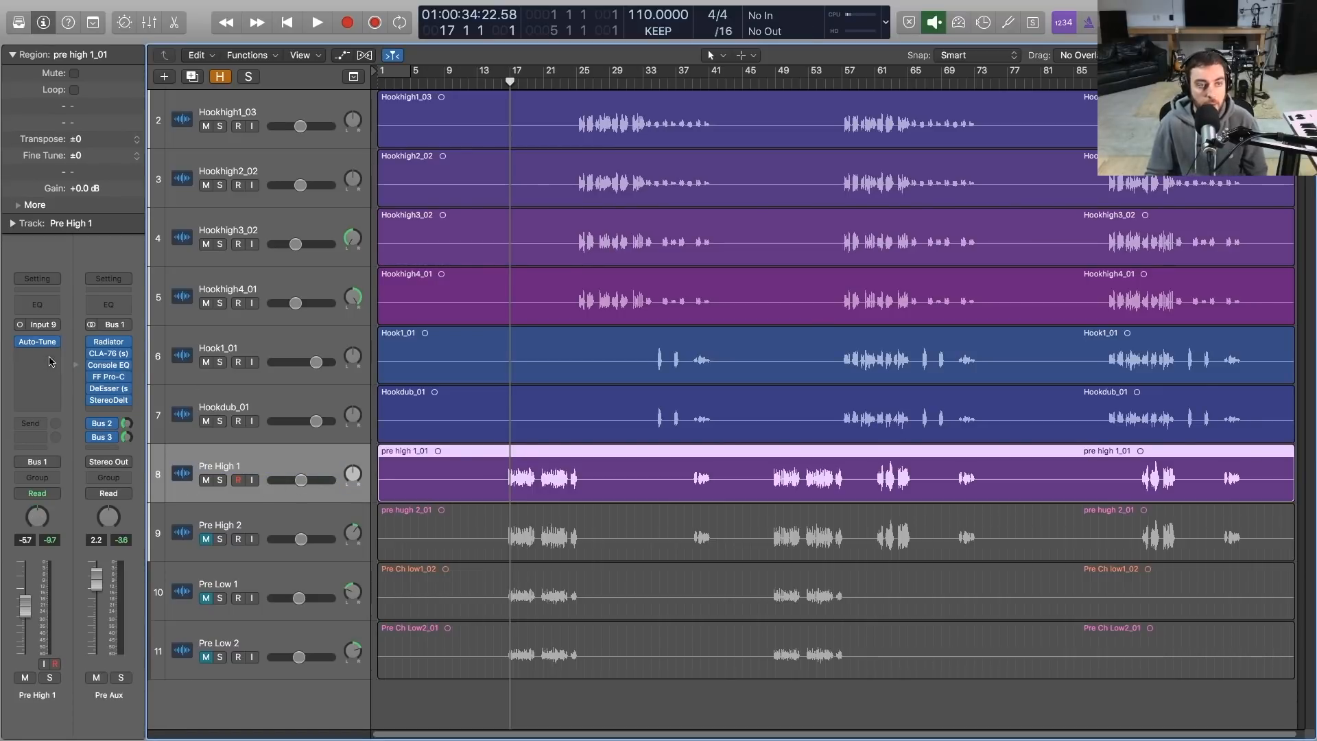
# Play the pre-chorus and raise the Pre High 1 track's volume to -1.0 dB
pyautogui.click(507, 83)
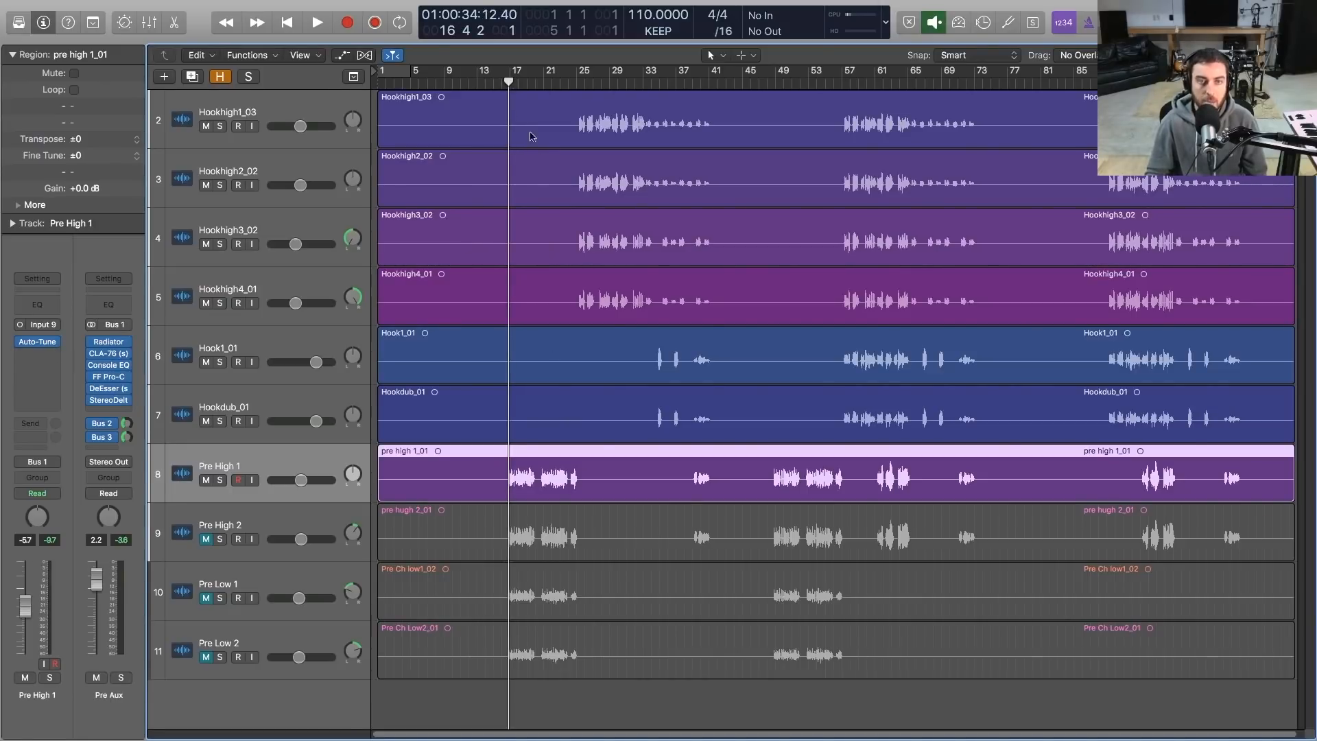
pyautogui.press('space')
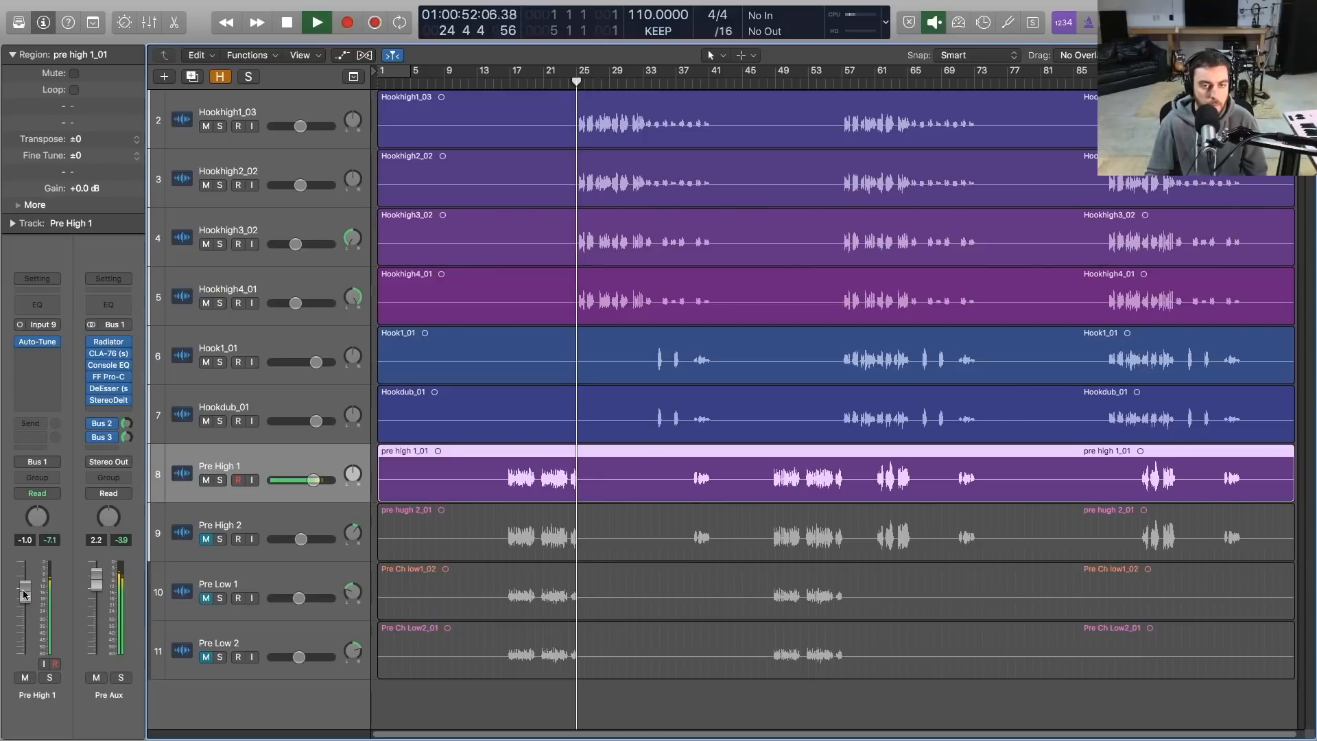
pyautogui.press('space')
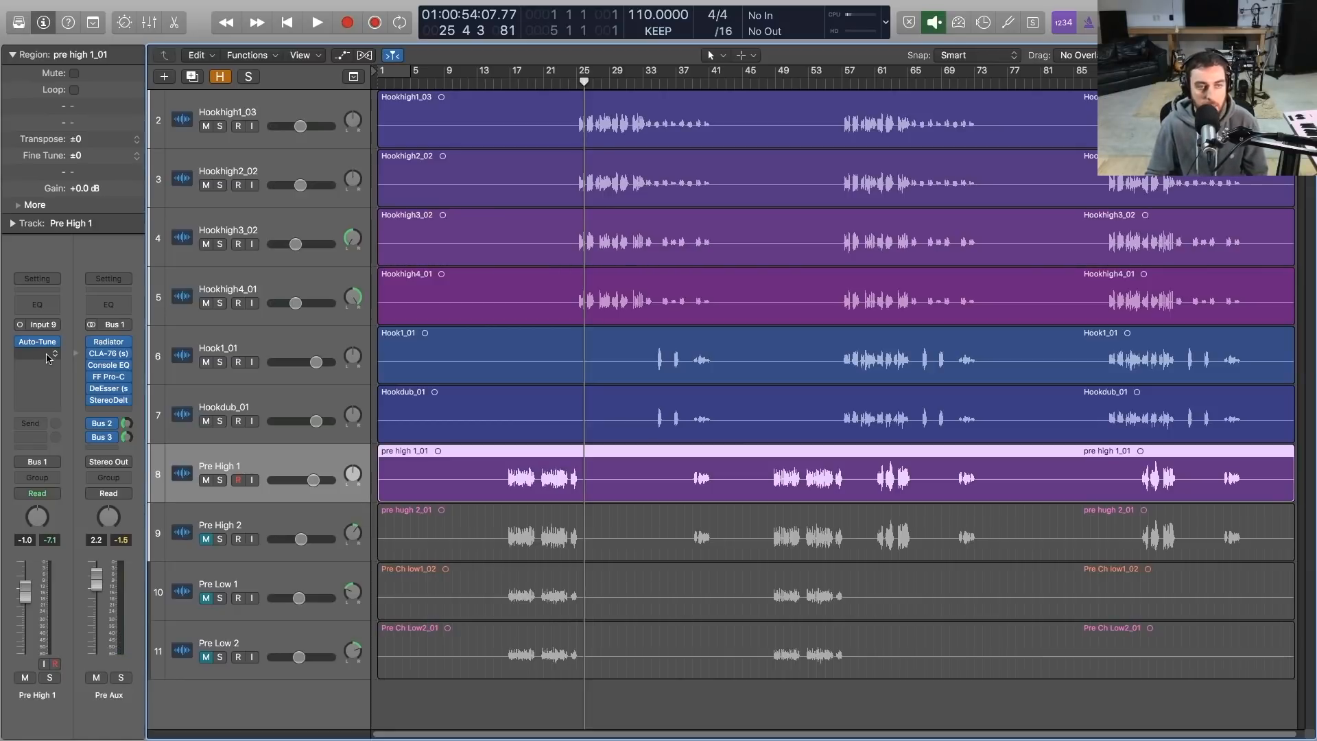
# Insert Harmony Engine 4.1 as Mono->Stereo after Auto-Tune on Pre High 1 and move its window clear of the channel strips
pyautogui.click(48, 355)
pyautogui.moveTo(65, 395)
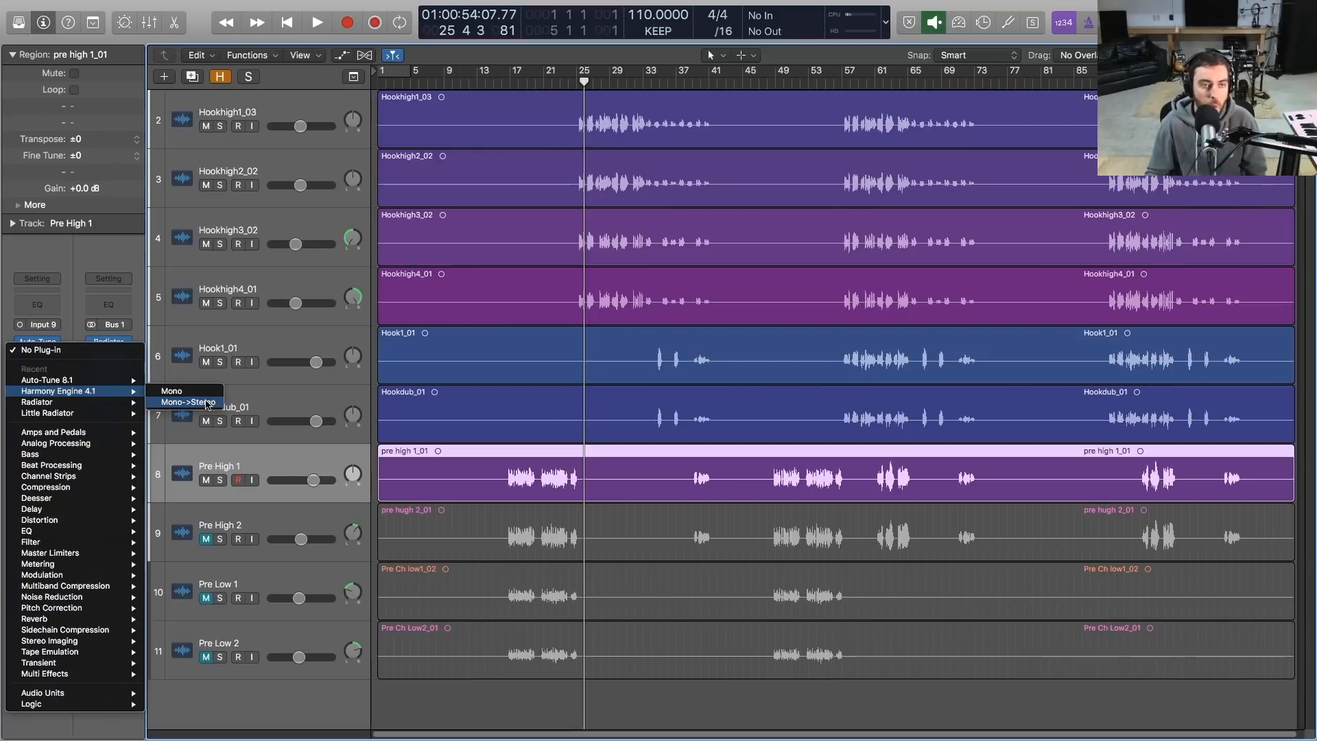
pyautogui.click(206, 403)
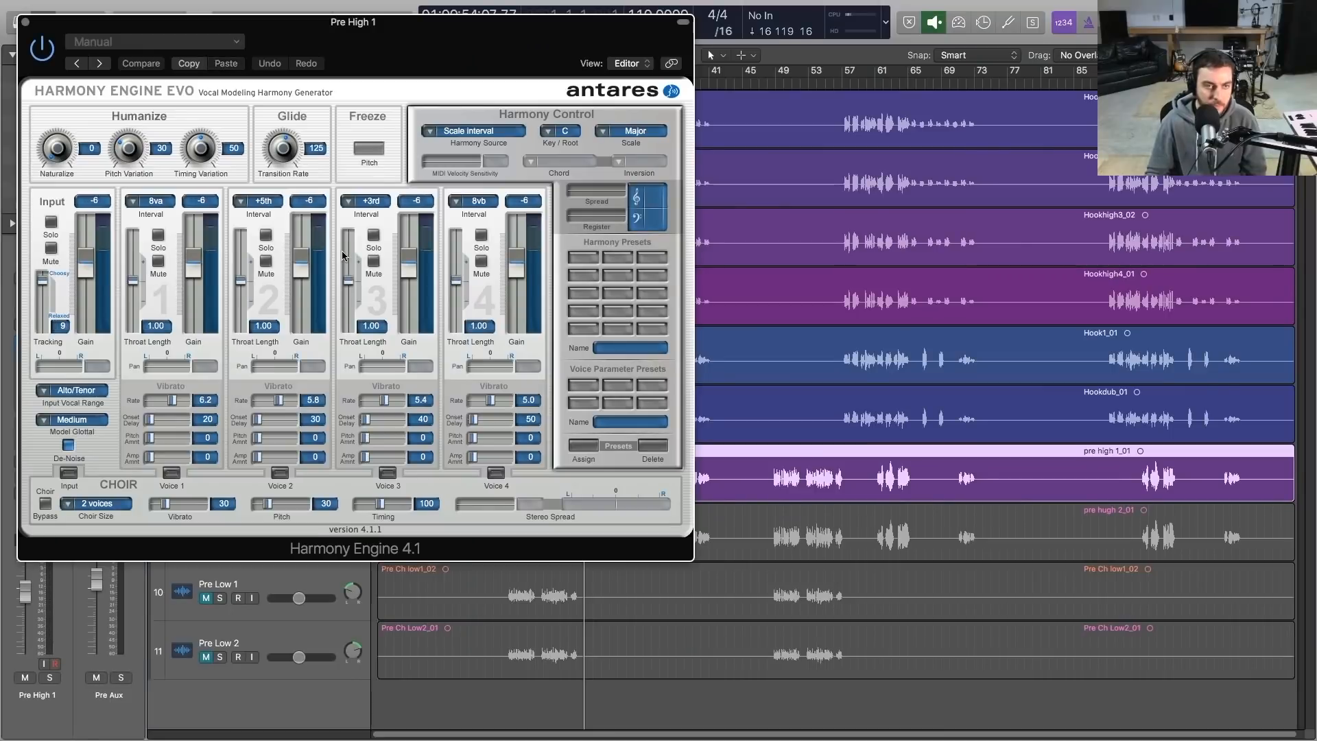
pyautogui.moveTo(360, 30); pyautogui.dragTo(780, 110)
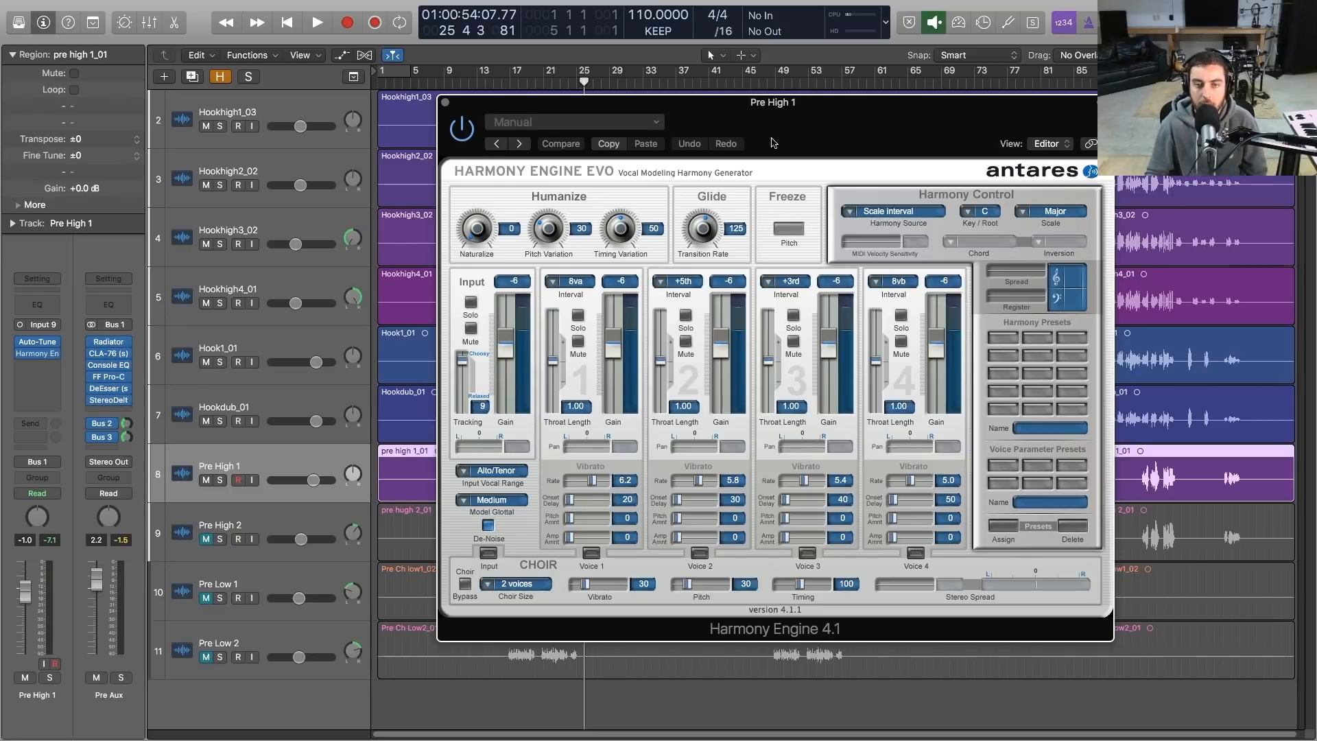
pyautogui.moveTo(759, 108); pyautogui.dragTo(709, 98)
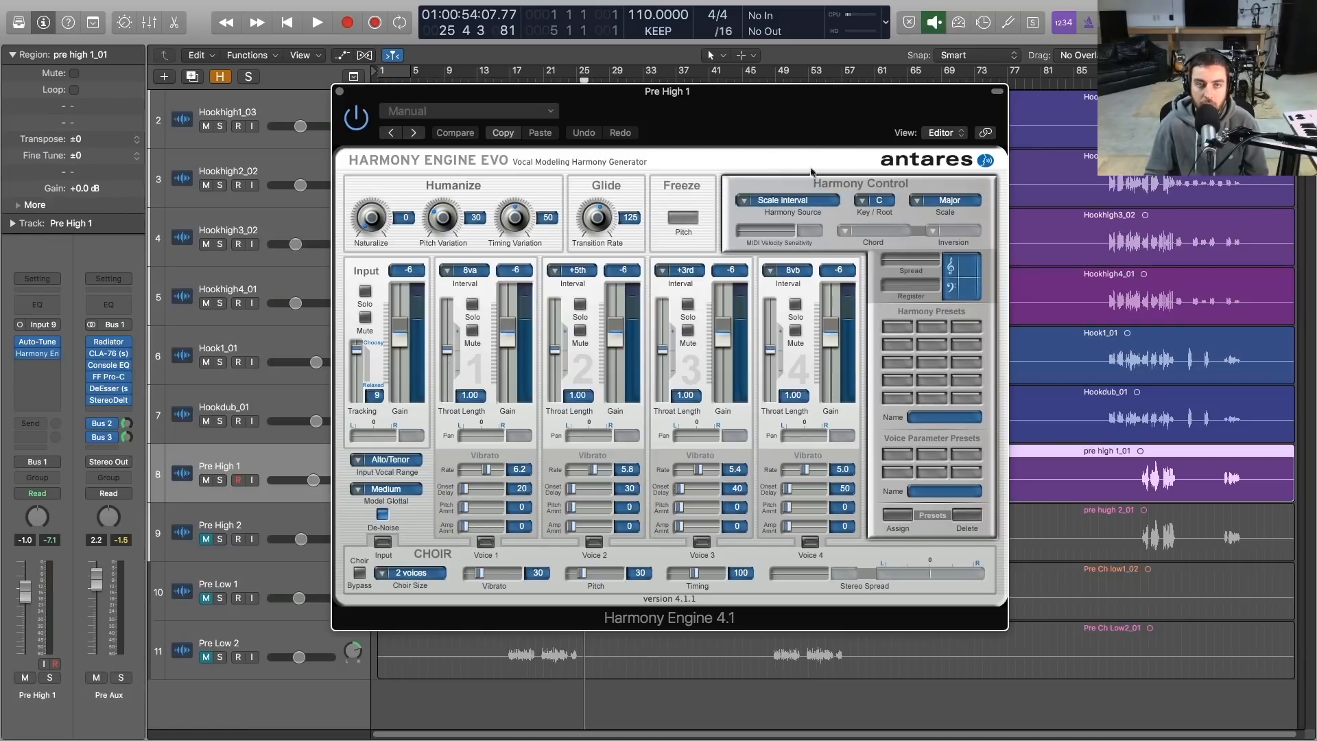
# Try Fixed interval as the harmony source and browse the interval values for voice 1
pyautogui.click(751, 200)
pyautogui.click(754, 187)
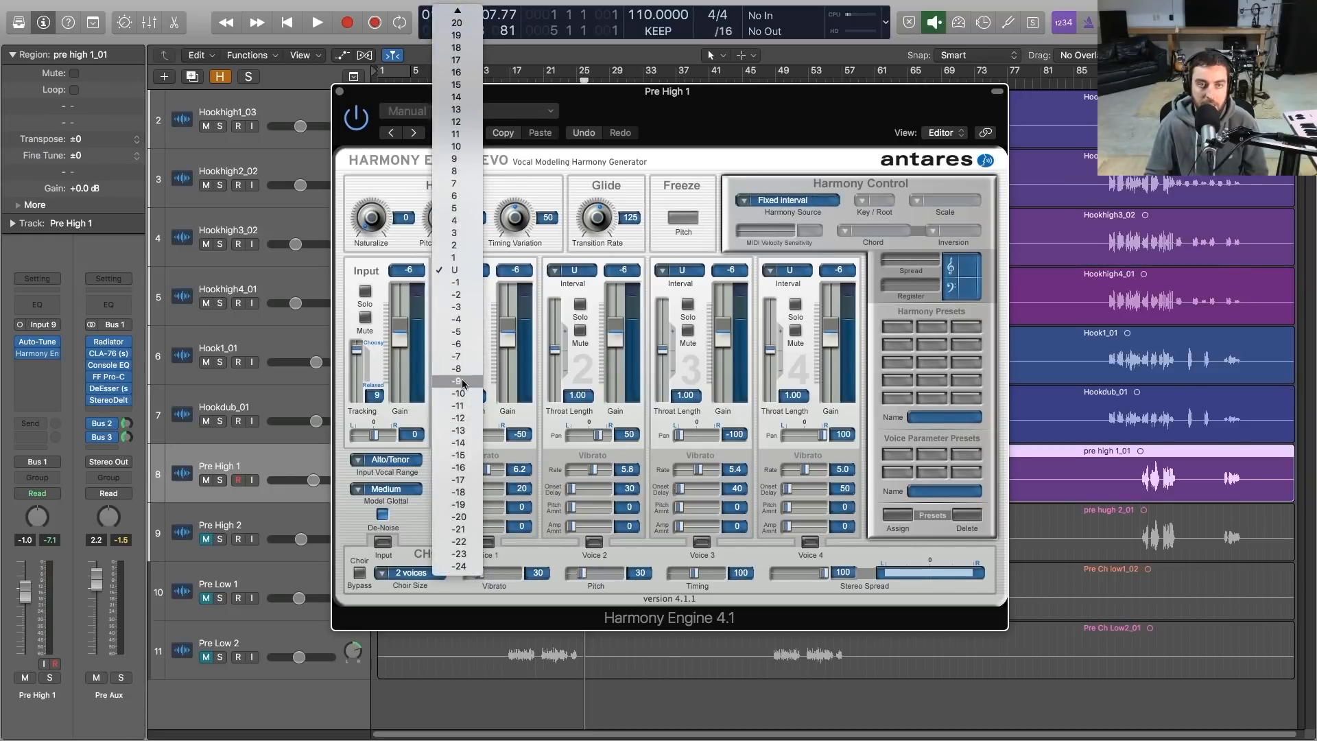
pyautogui.click(598, 276)
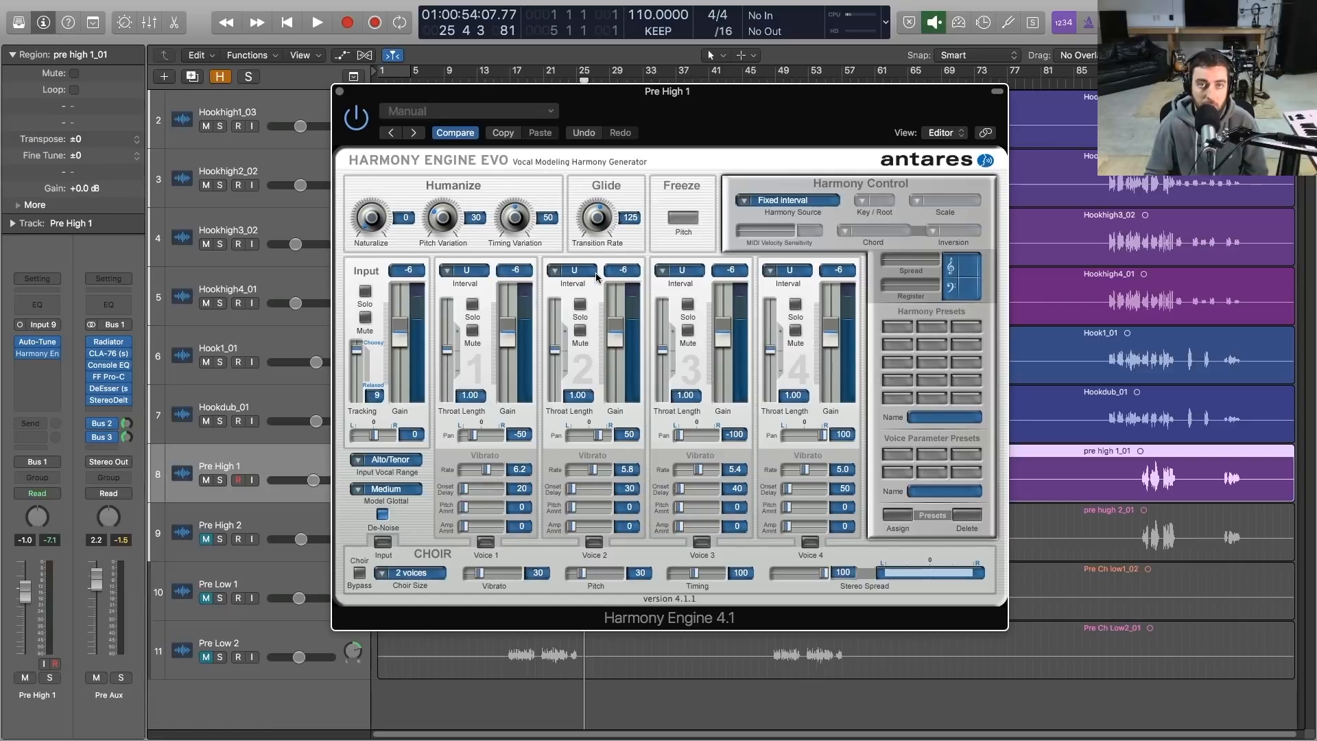
# Set the harmony source to Scale interval with D as the key
pyautogui.click(759, 205)
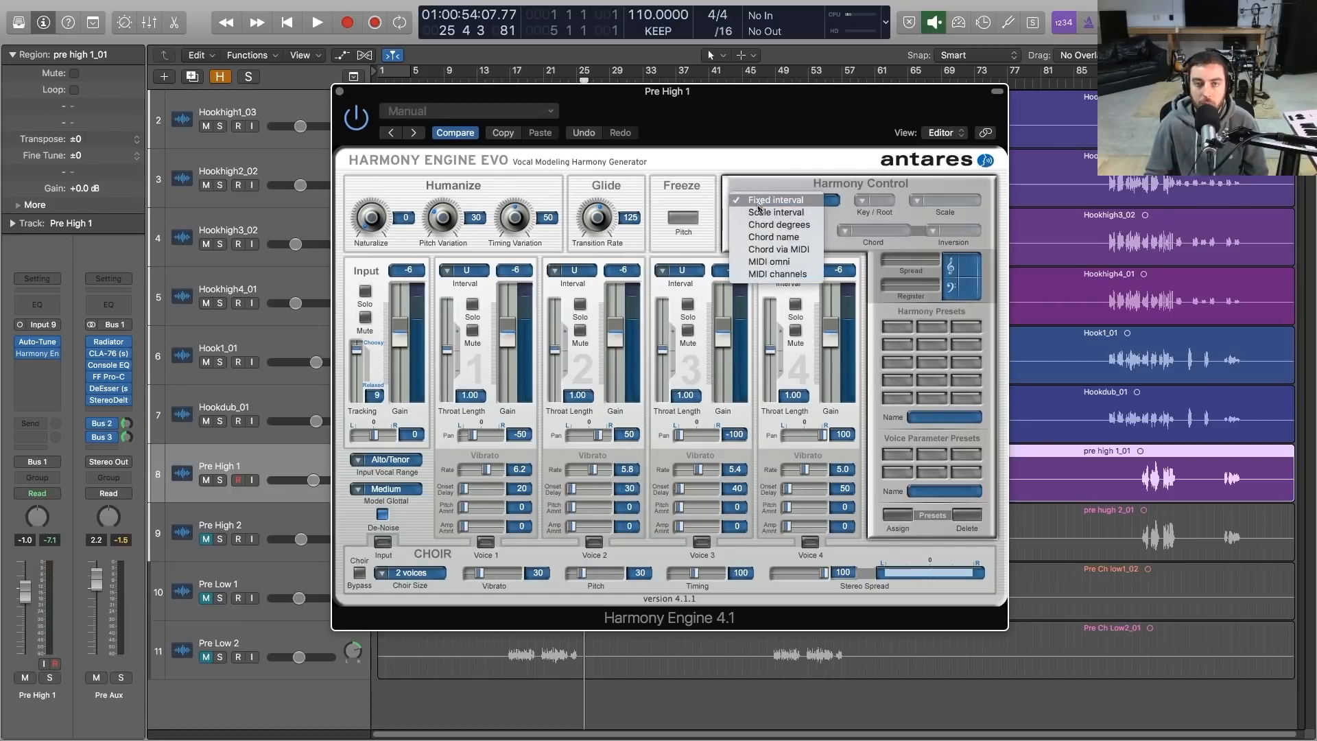
pyautogui.click(760, 216)
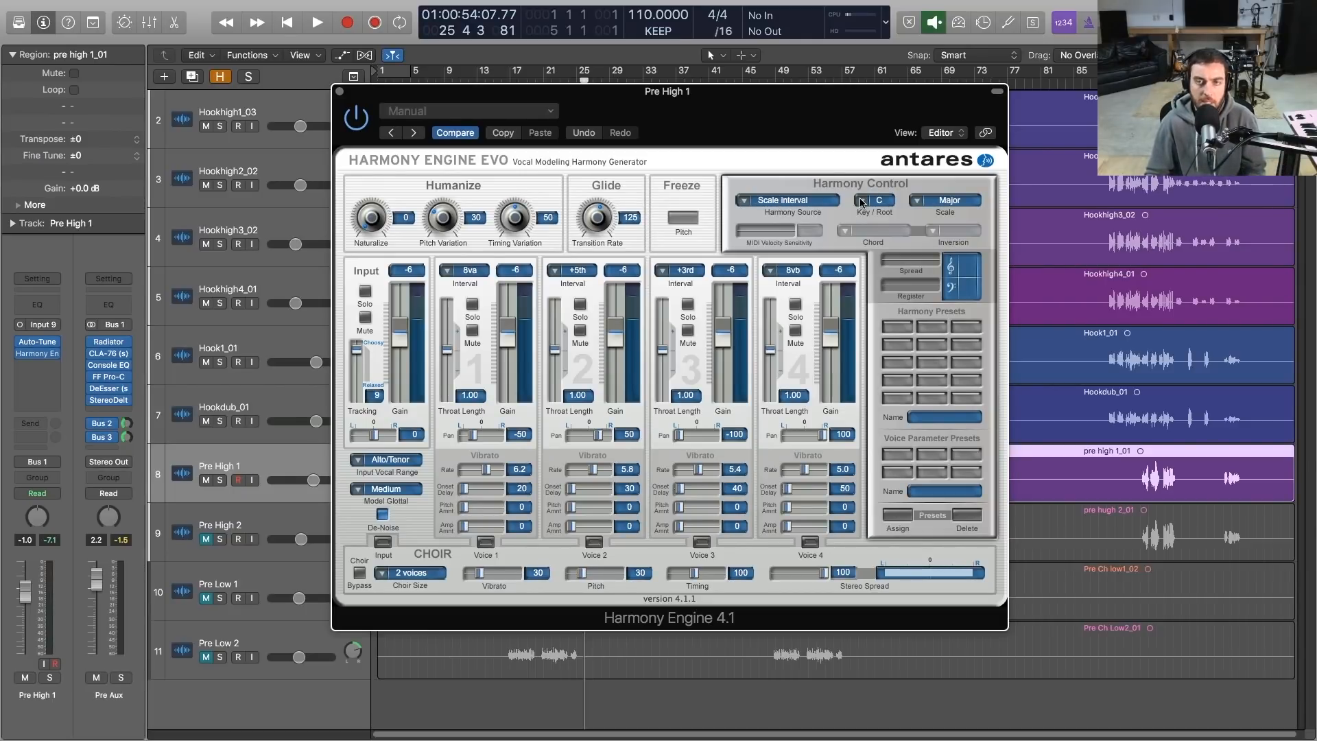
pyautogui.click(880, 202)
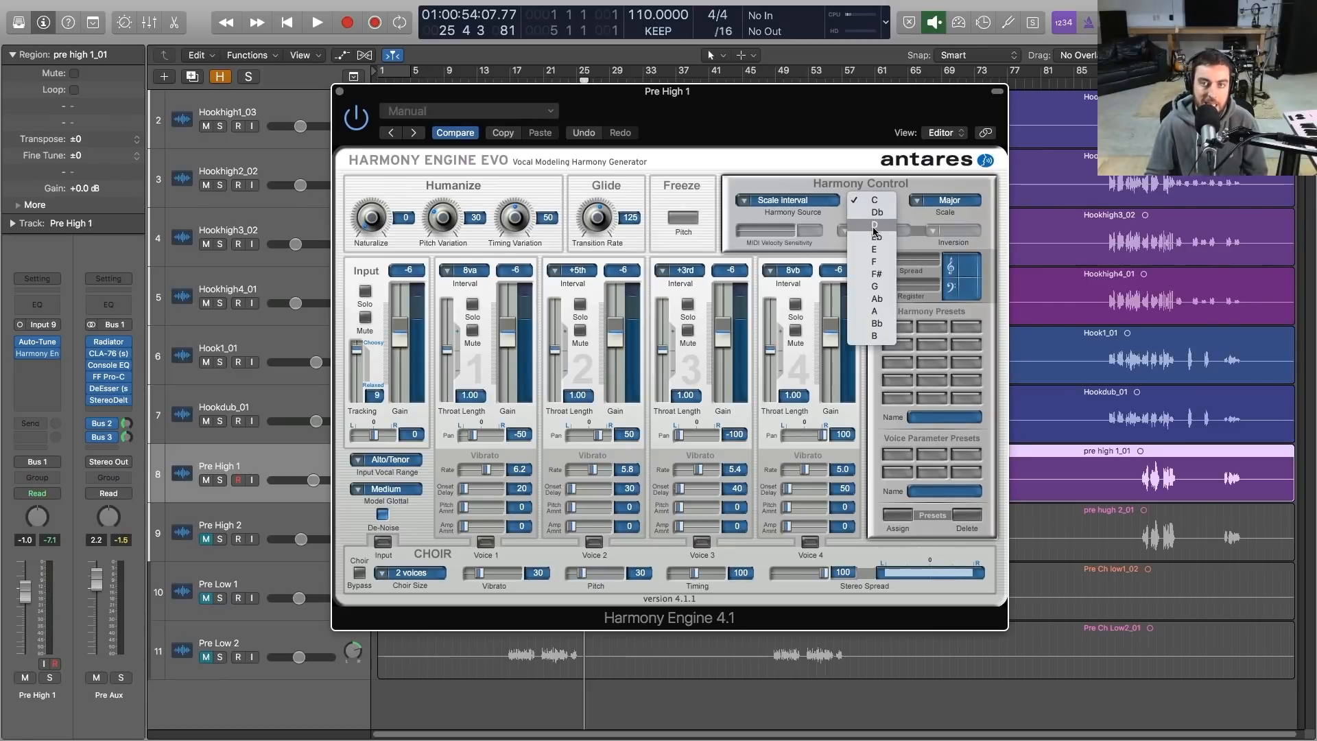
pyautogui.click(875, 225)
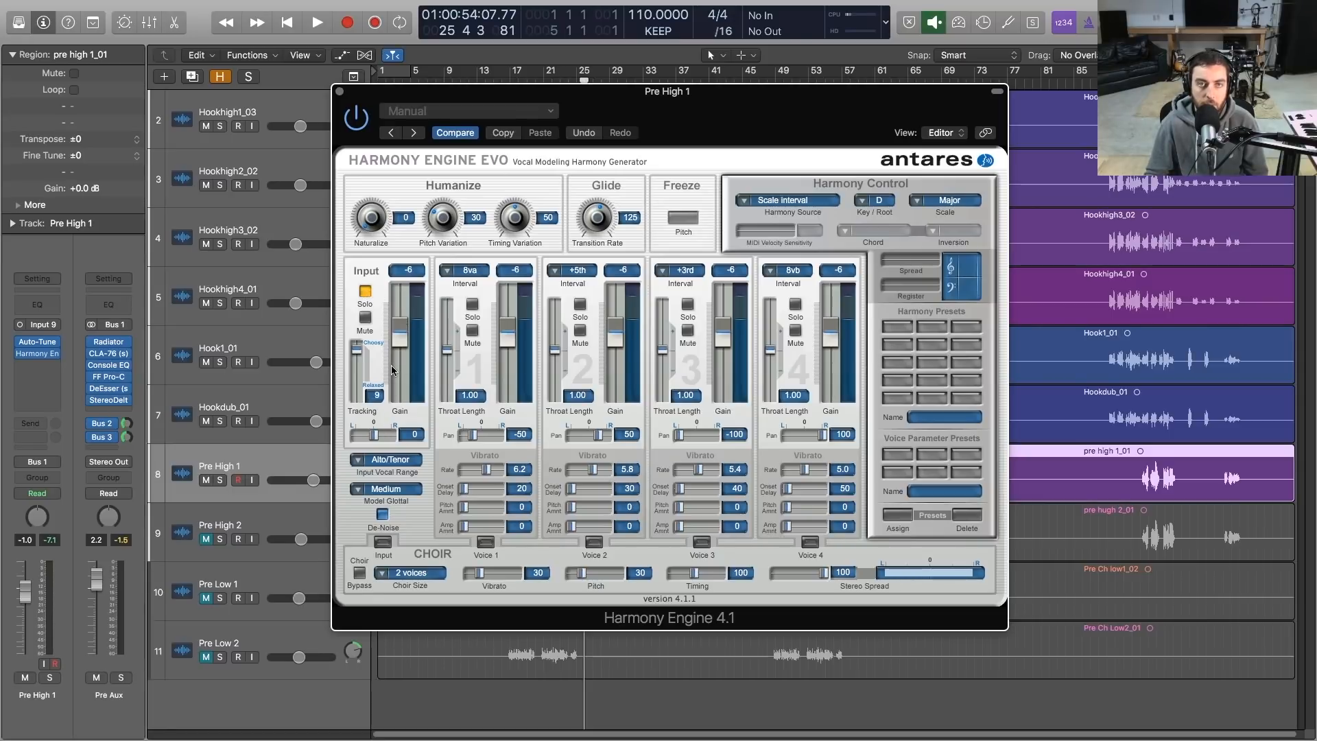
# Play the vocal with the input voice soloed and raise the plug-in's input gain to 0
pyautogui.press('space')
pyautogui.moveTo(399, 334); pyautogui.dragTo(399, 321)
pyautogui.moveTo(450, 91); pyautogui.dragTo(662, 92)
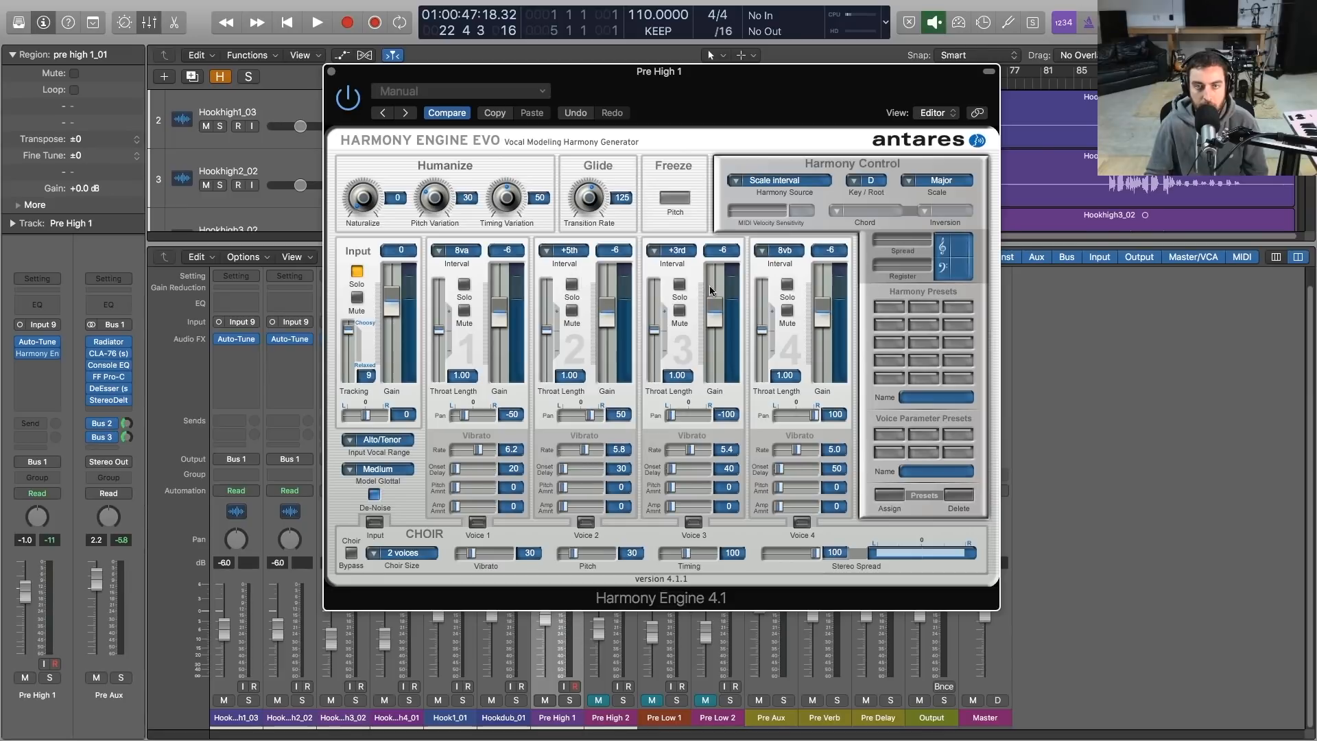
# Turn off the input solo and lower the gain of harmony voices 2, 3 and 4 to -inf
pyautogui.click(453, 251)
pyautogui.click(483, 250)
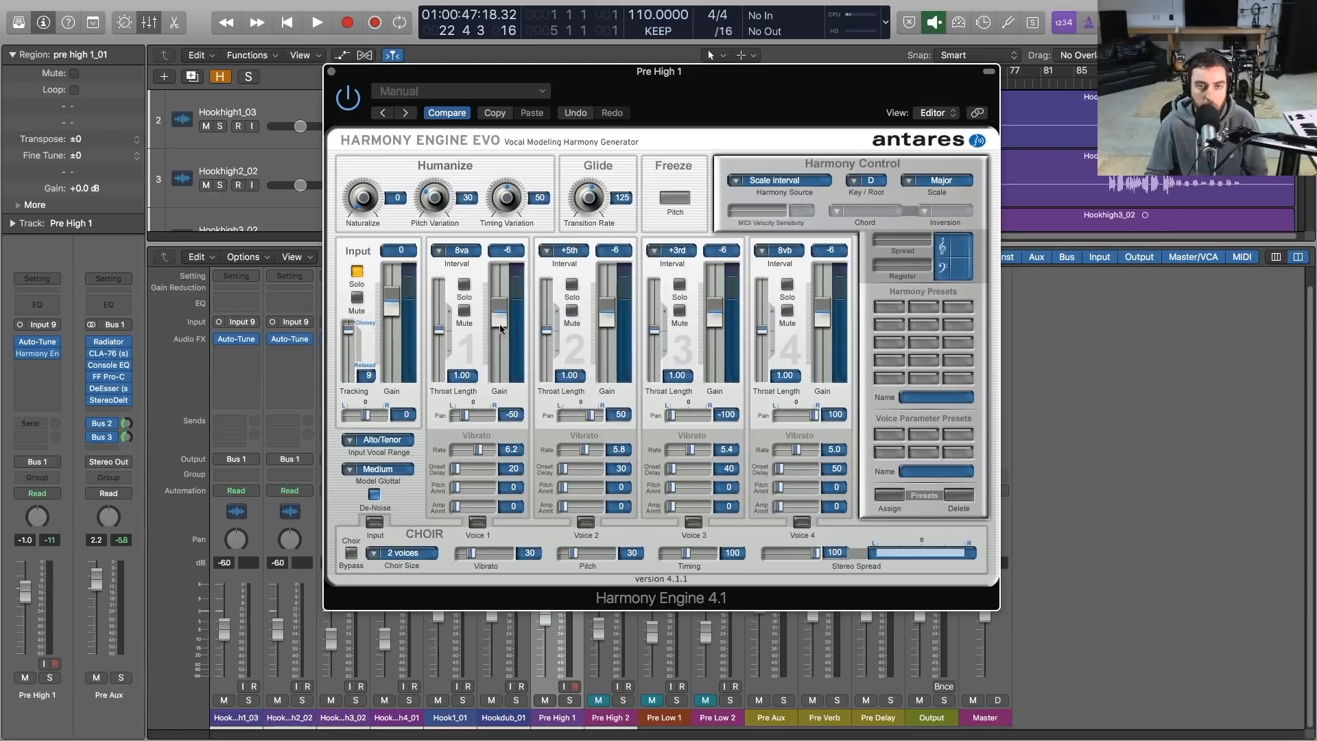
pyautogui.moveTo(607, 313); pyautogui.dragTo(635, 395)
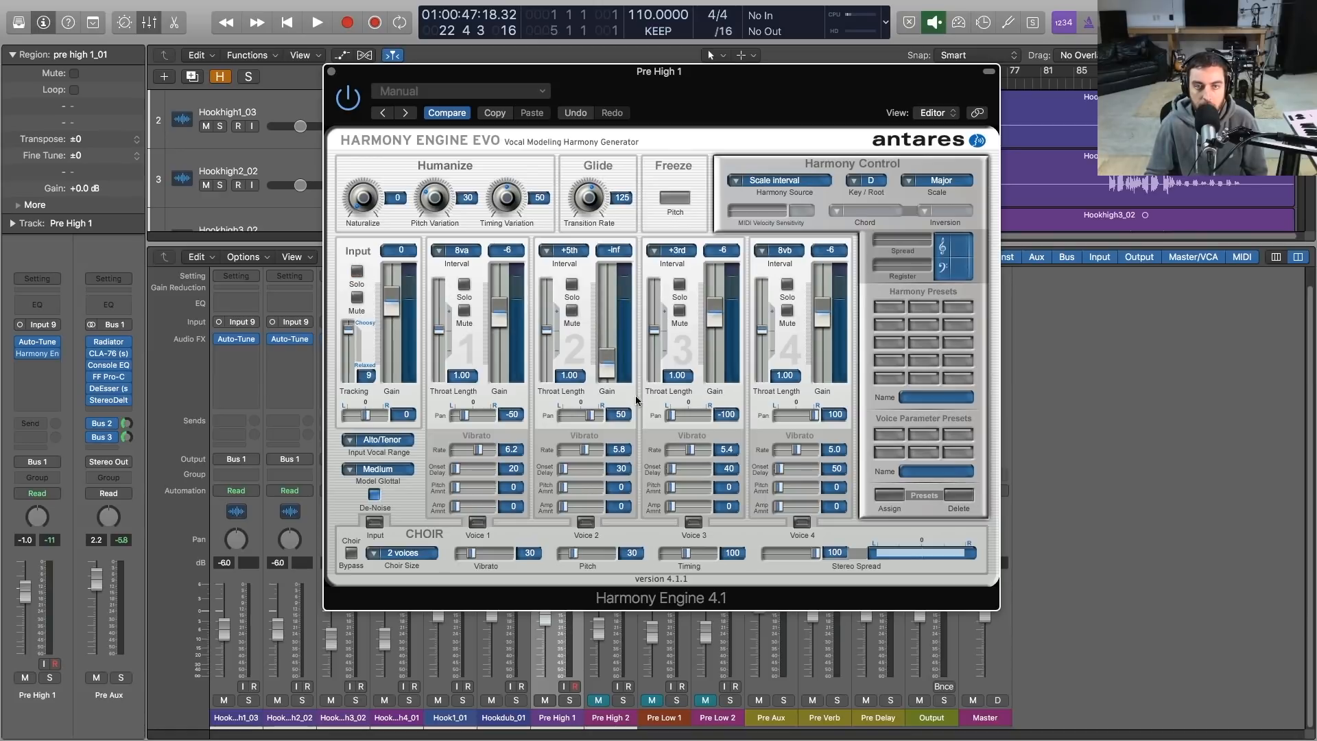
pyautogui.moveTo(819, 308); pyautogui.dragTo(821, 467)
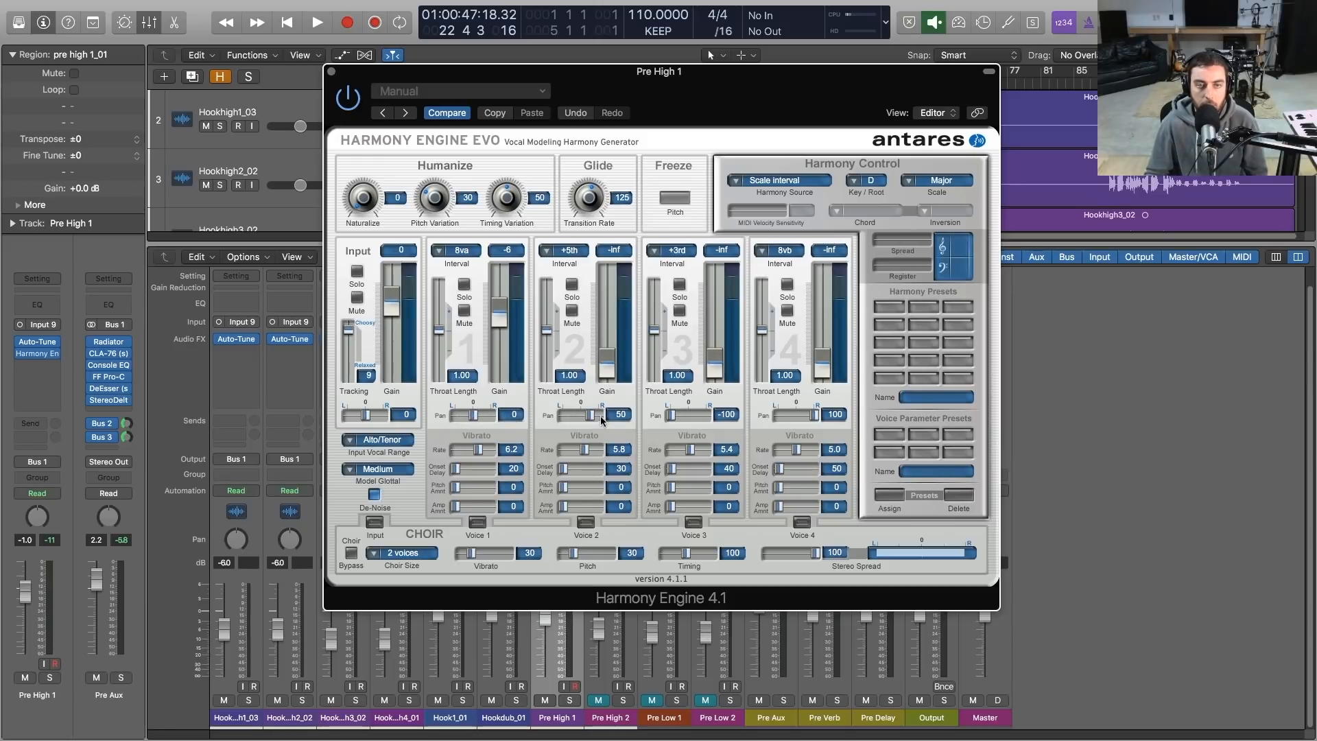
# Centre the pan of all four harmony voices at 0 and lower voice 1's gain to -32
pyautogui.moveTo(587, 415); pyautogui.dragTo(583, 417)
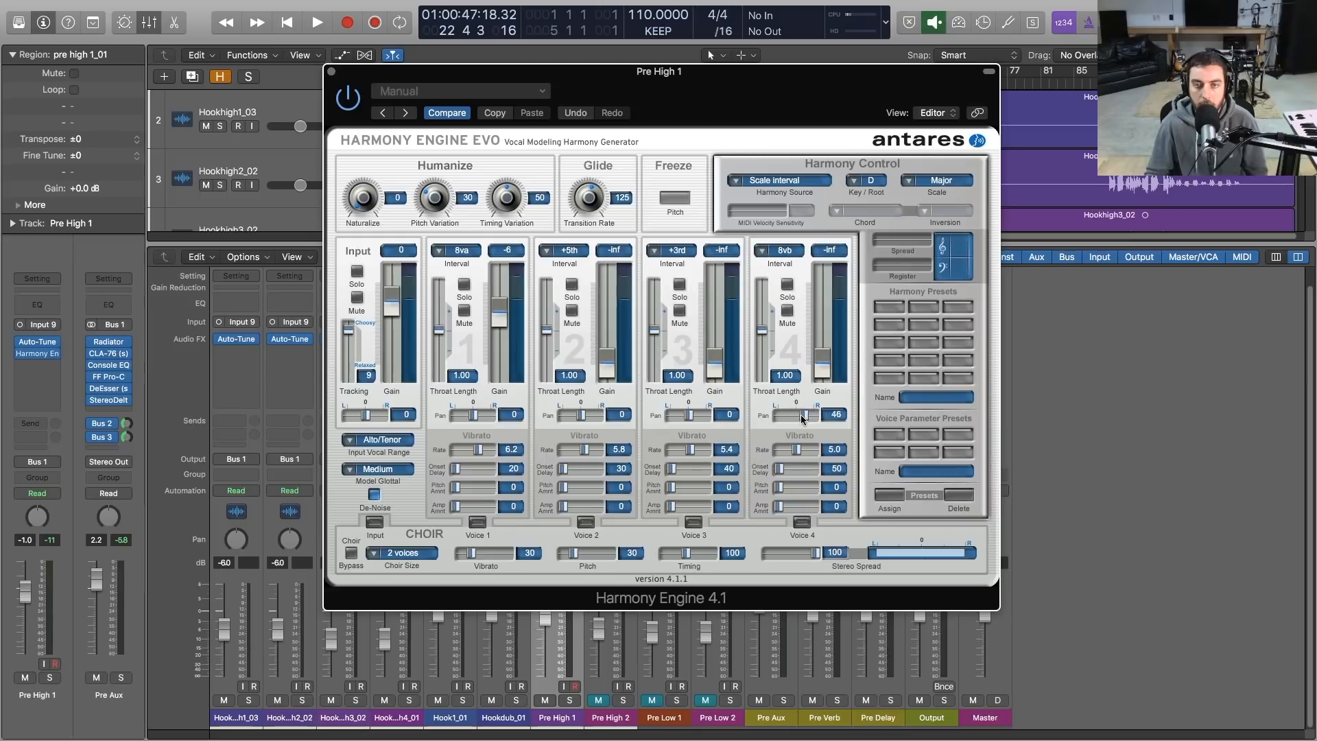
pyautogui.moveTo(800, 414); pyautogui.dragTo(795, 414)
pyautogui.moveTo(499, 306); pyautogui.dragTo(498, 408)
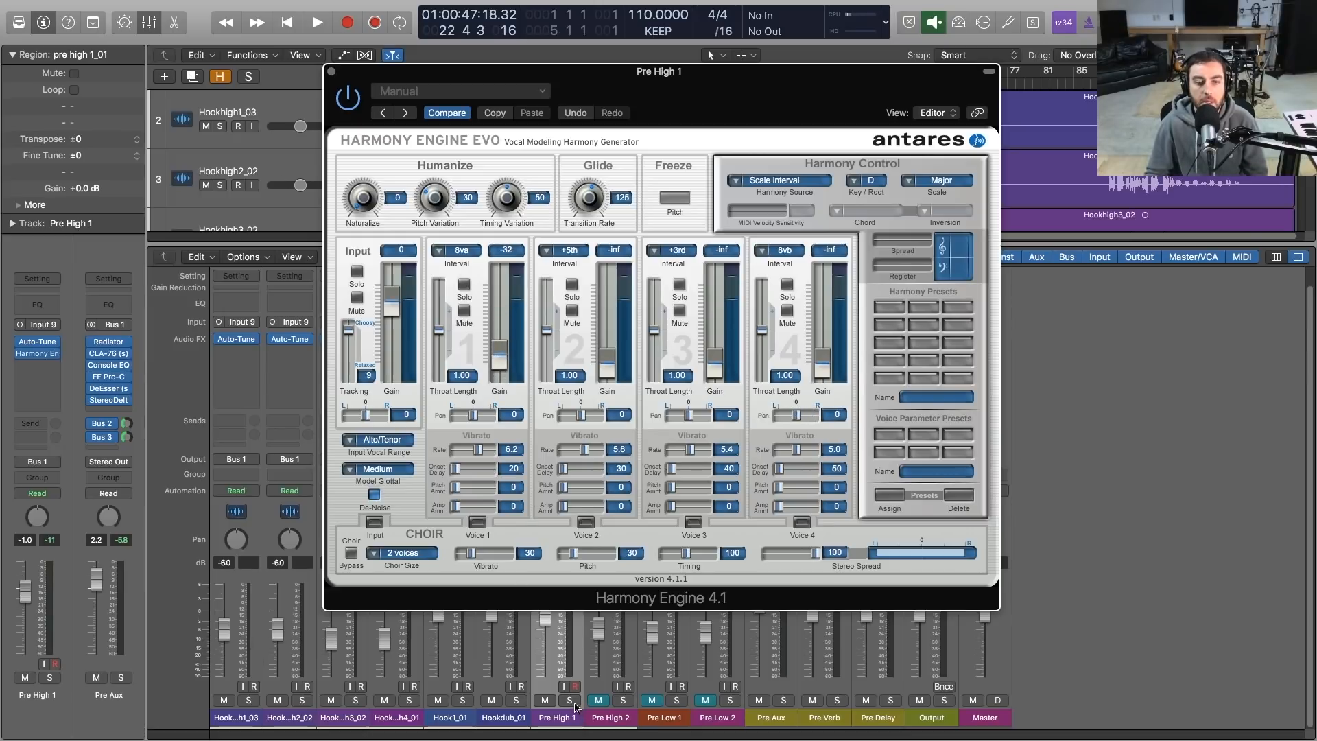
# Solo the Pre Aux channel and raise harmony voice 1's gain to -10 while playing the vocal
pyautogui.click(784, 699)
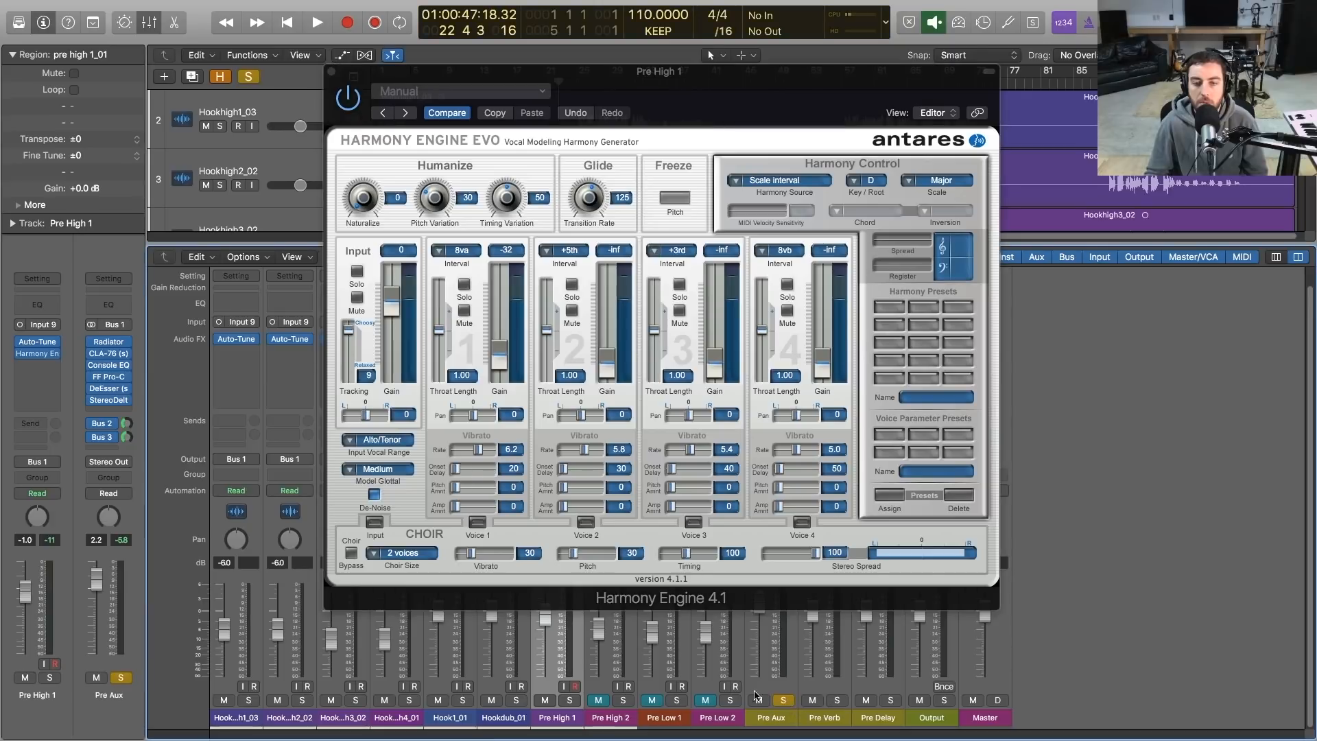
pyautogui.press('space')
pyautogui.moveTo(499, 360); pyautogui.dragTo(496, 319)
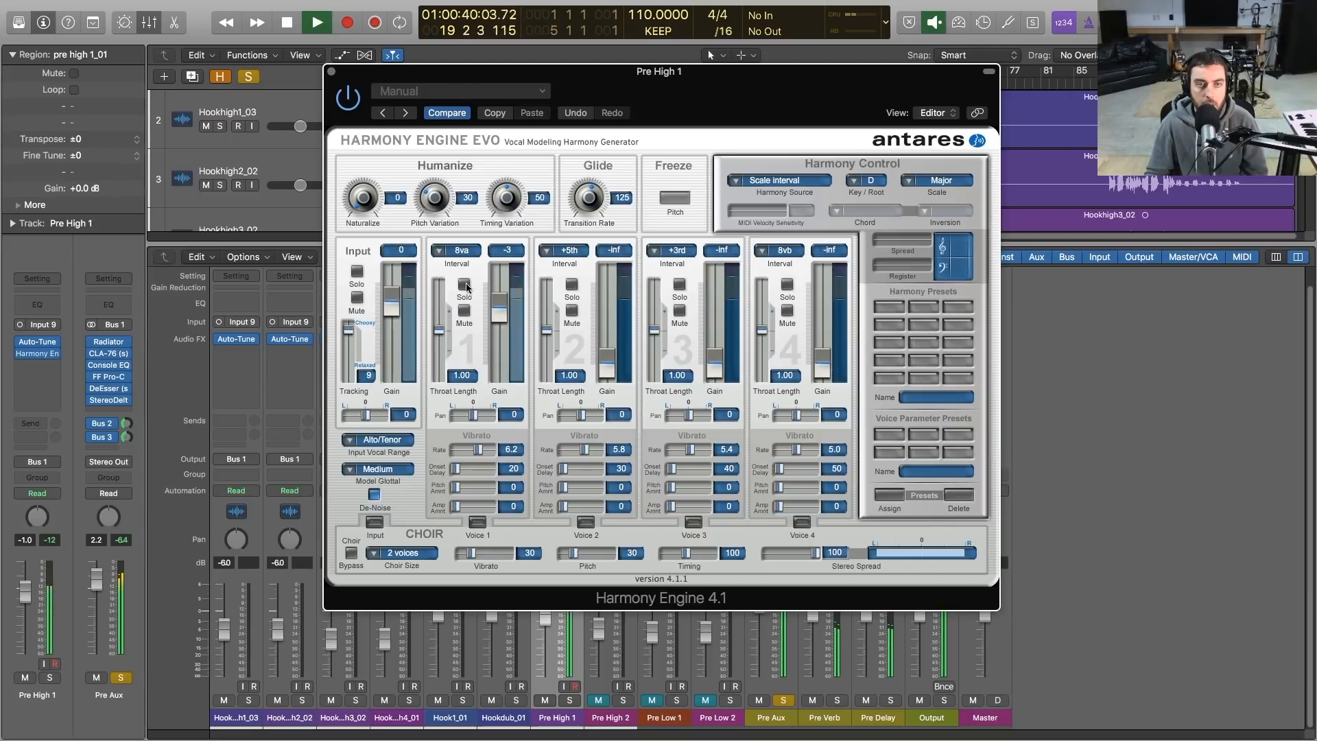
pyautogui.press('space')
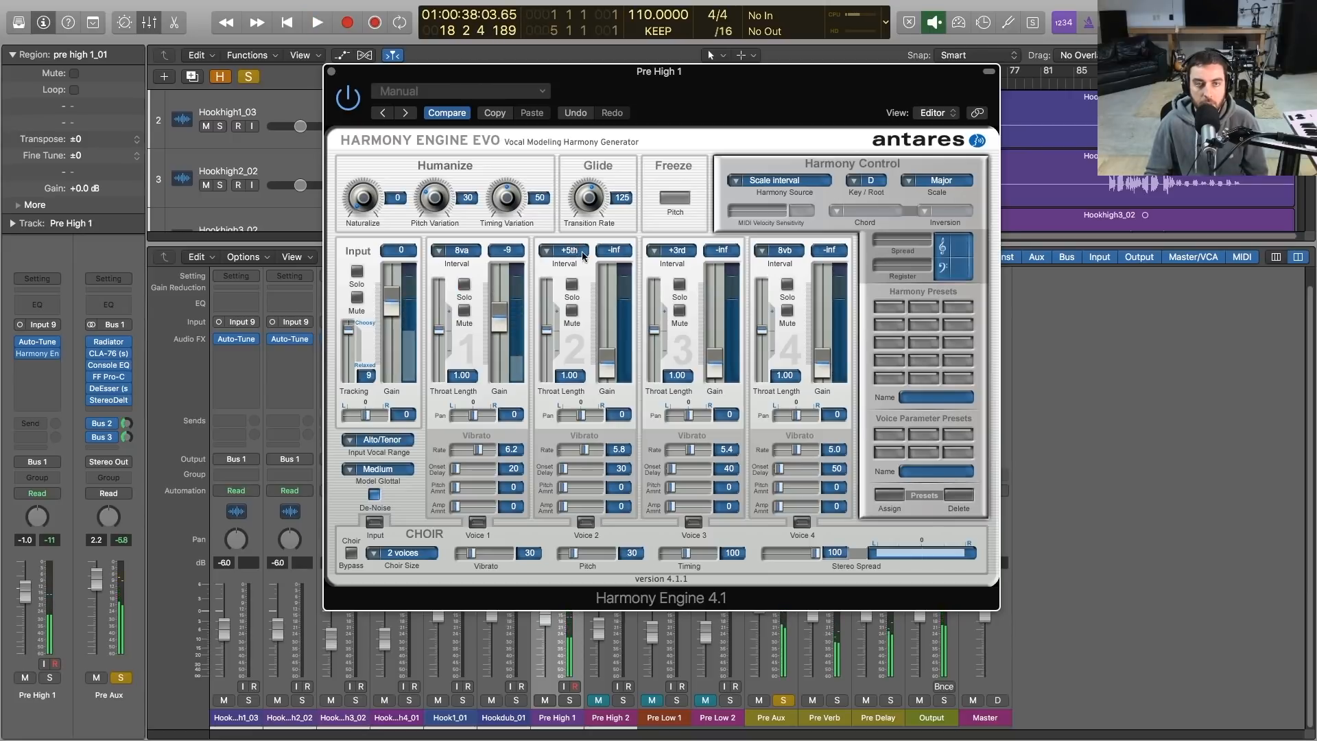
# Raise harmony voice 2's gain to -3 and audition that voice briefly in solo during playback
pyautogui.moveTo(608, 379); pyautogui.dragTo(606, 319)
pyautogui.press('space')
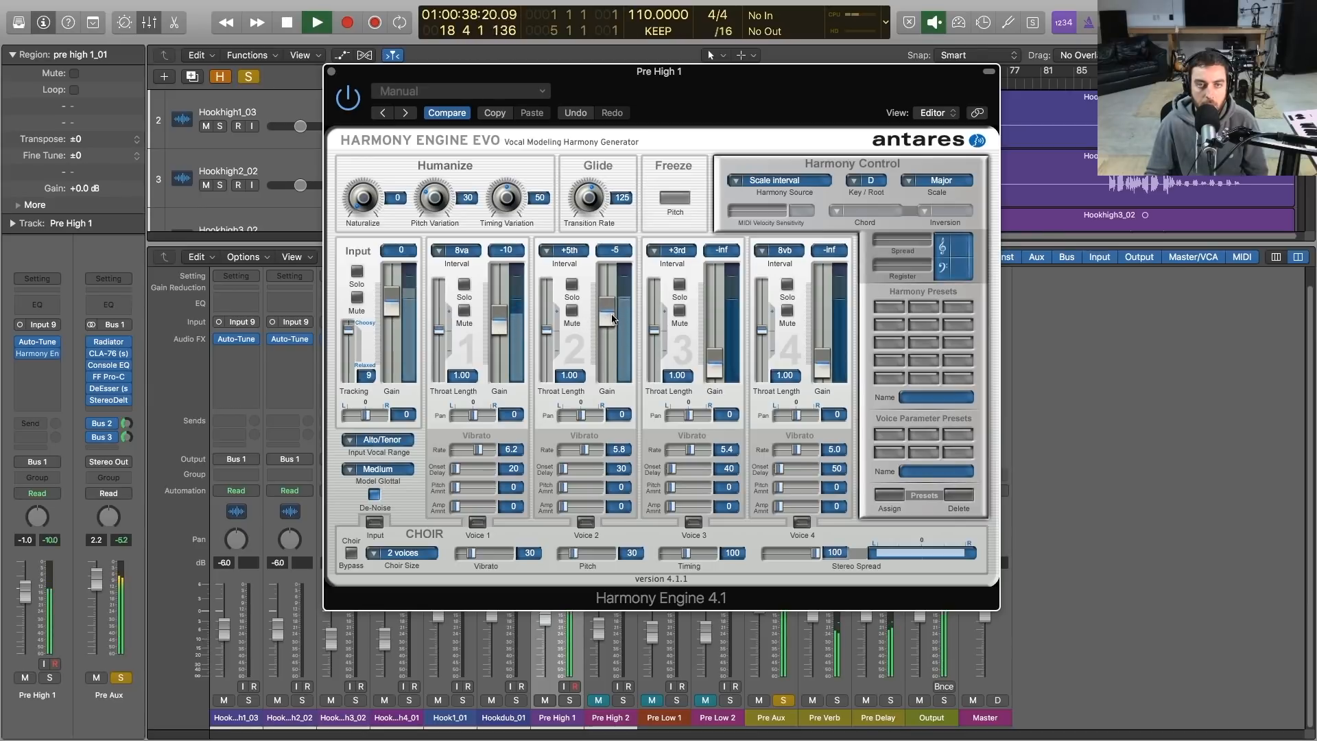
pyautogui.click(571, 284)
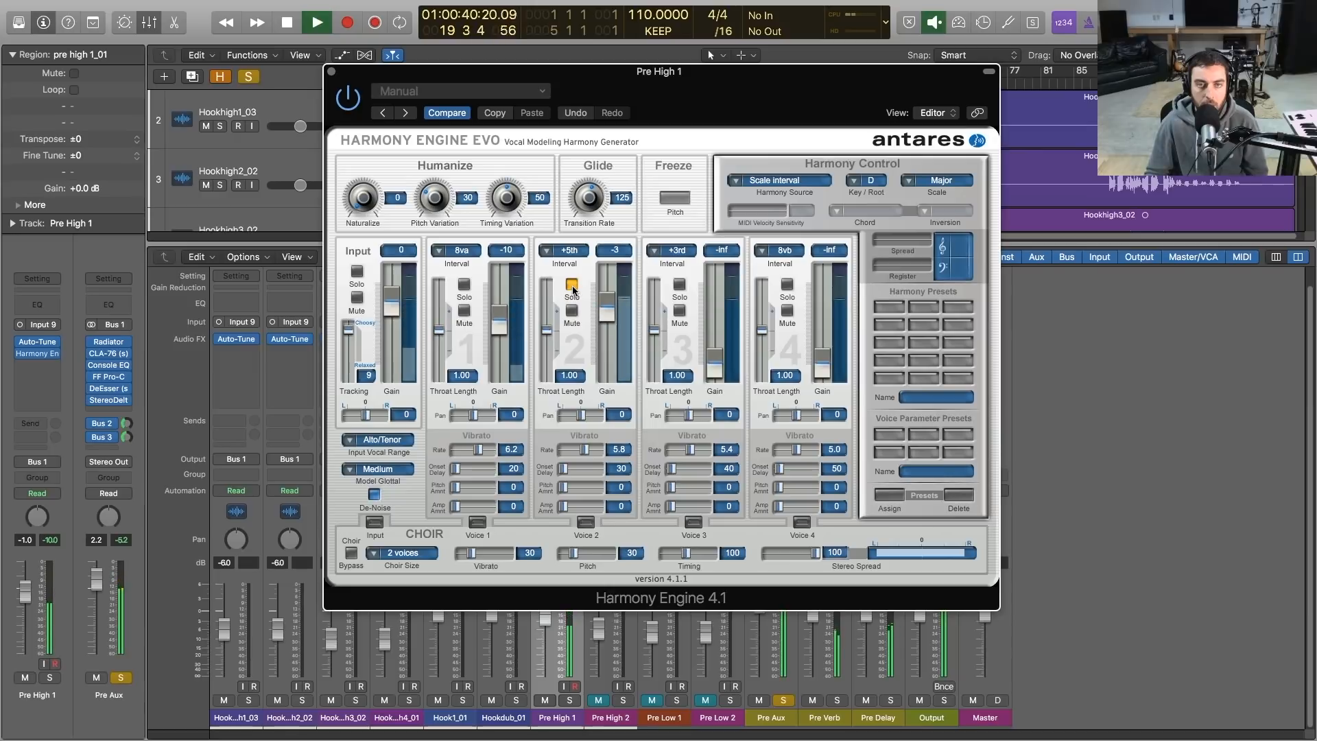
pyautogui.click(573, 286)
pyautogui.press('space')
# Raise harmony voice 3's gain to -4 and set voice 2's gain to -5 during playback
pyautogui.moveTo(713, 351); pyautogui.dragTo(715, 319)
pyautogui.press('space')
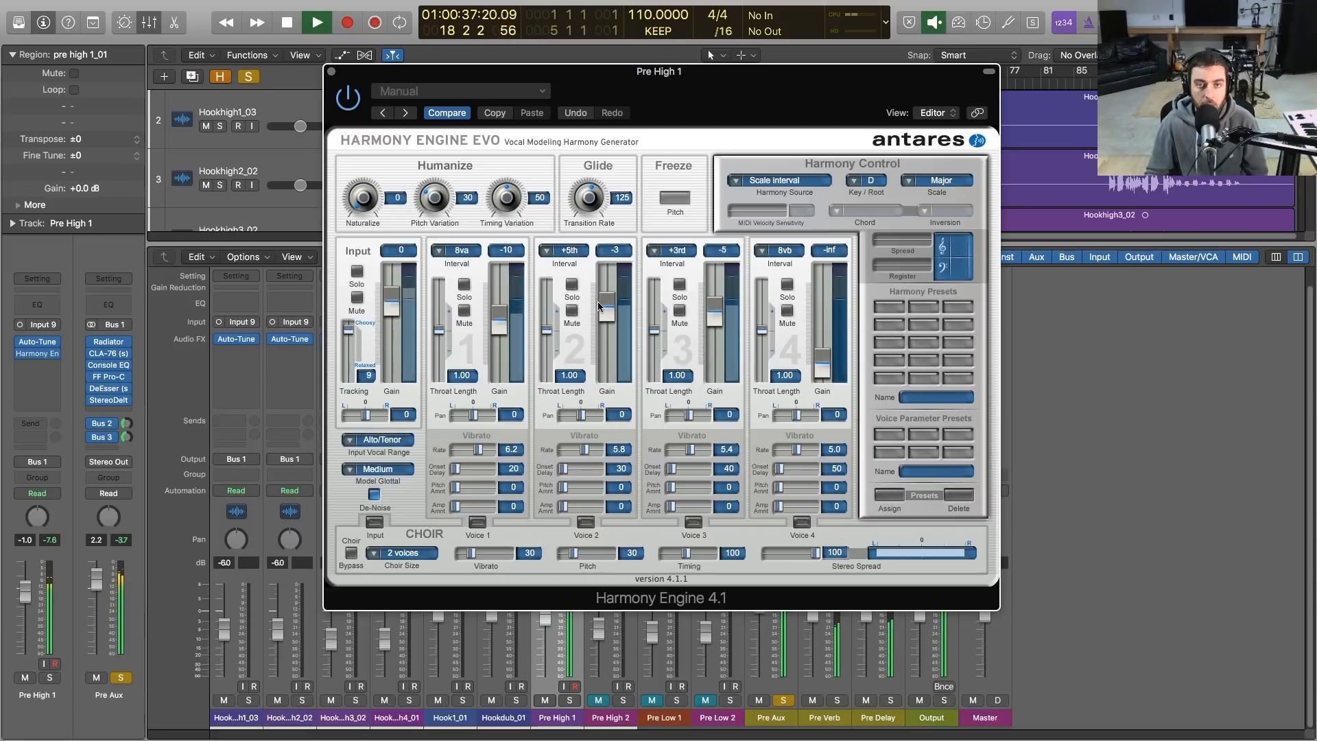
pyautogui.moveTo(716, 318); pyautogui.dragTo(716, 317)
pyautogui.press('space')
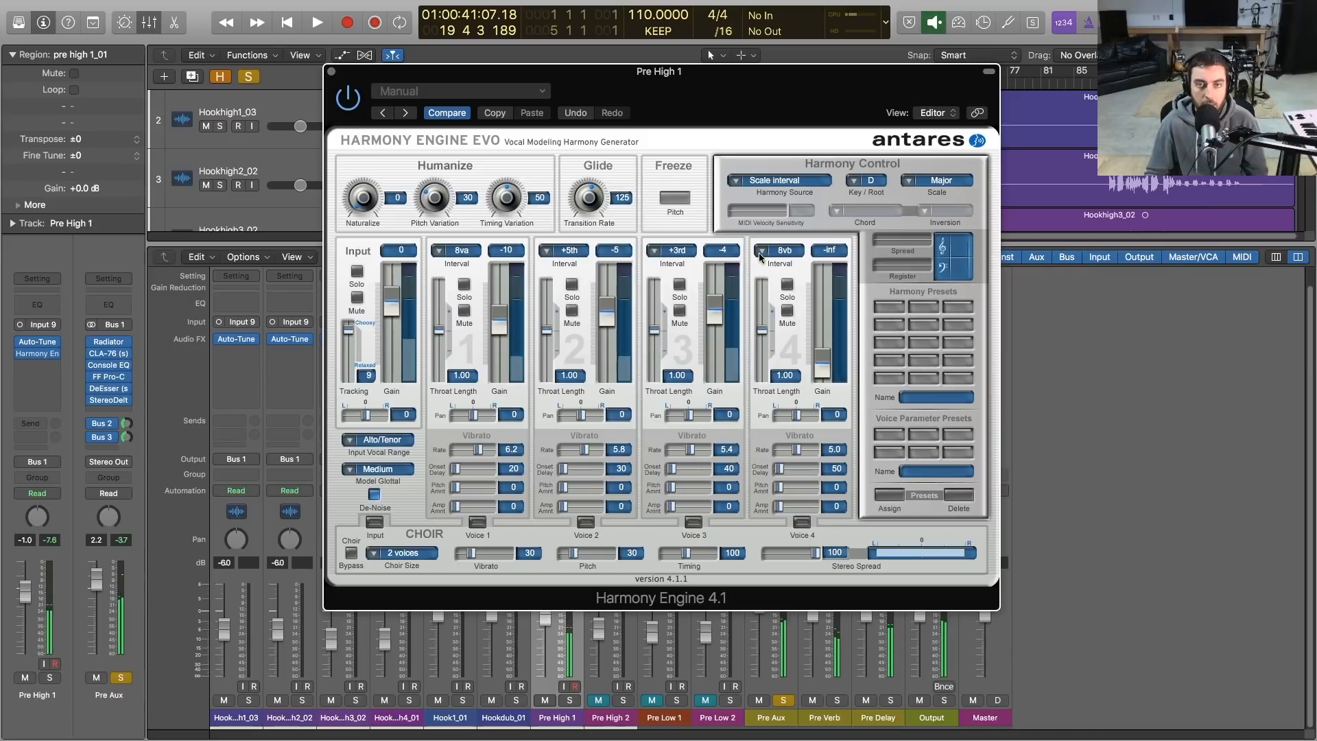
# Keep harmony voice 4's interval at 8vb and raise its gain to -5 during playback
pyautogui.click(782, 251)
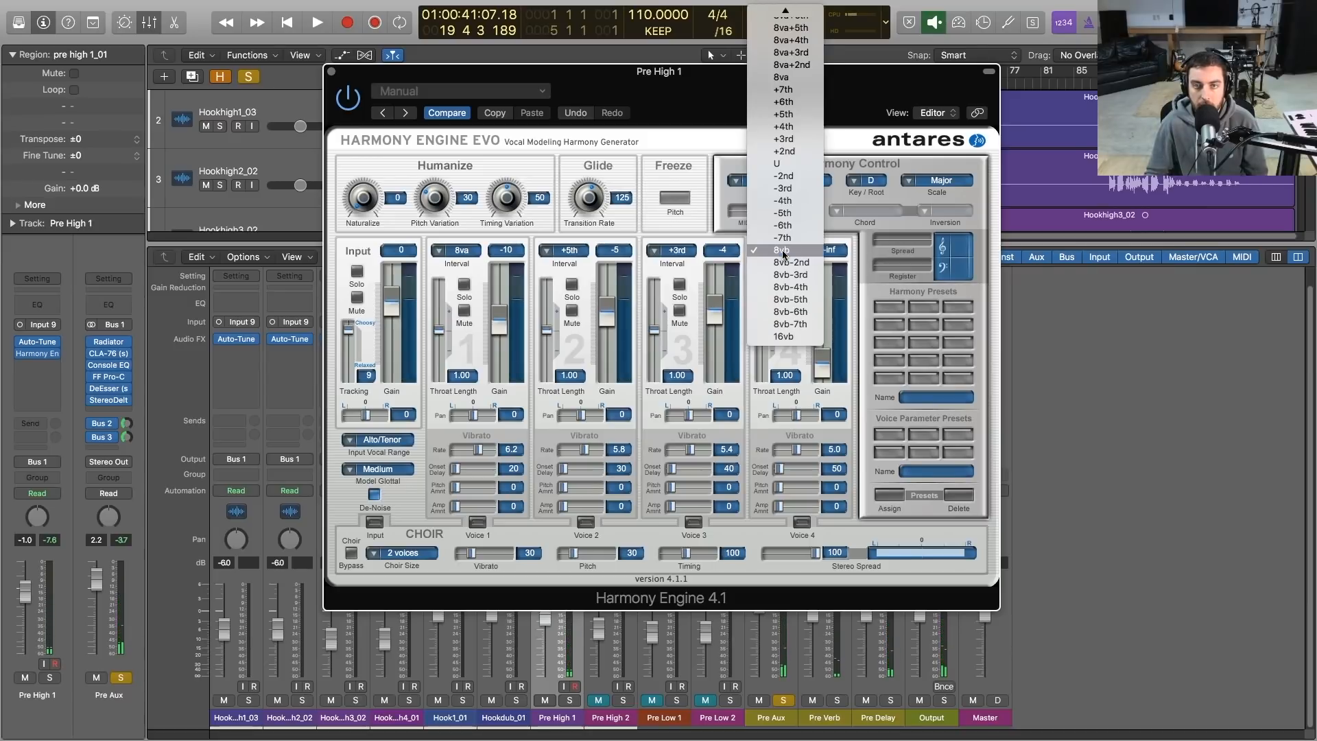
pyautogui.click(909, 258)
pyautogui.press('space')
pyautogui.moveTo(822, 371); pyautogui.dragTo(824, 317)
pyautogui.press('space')
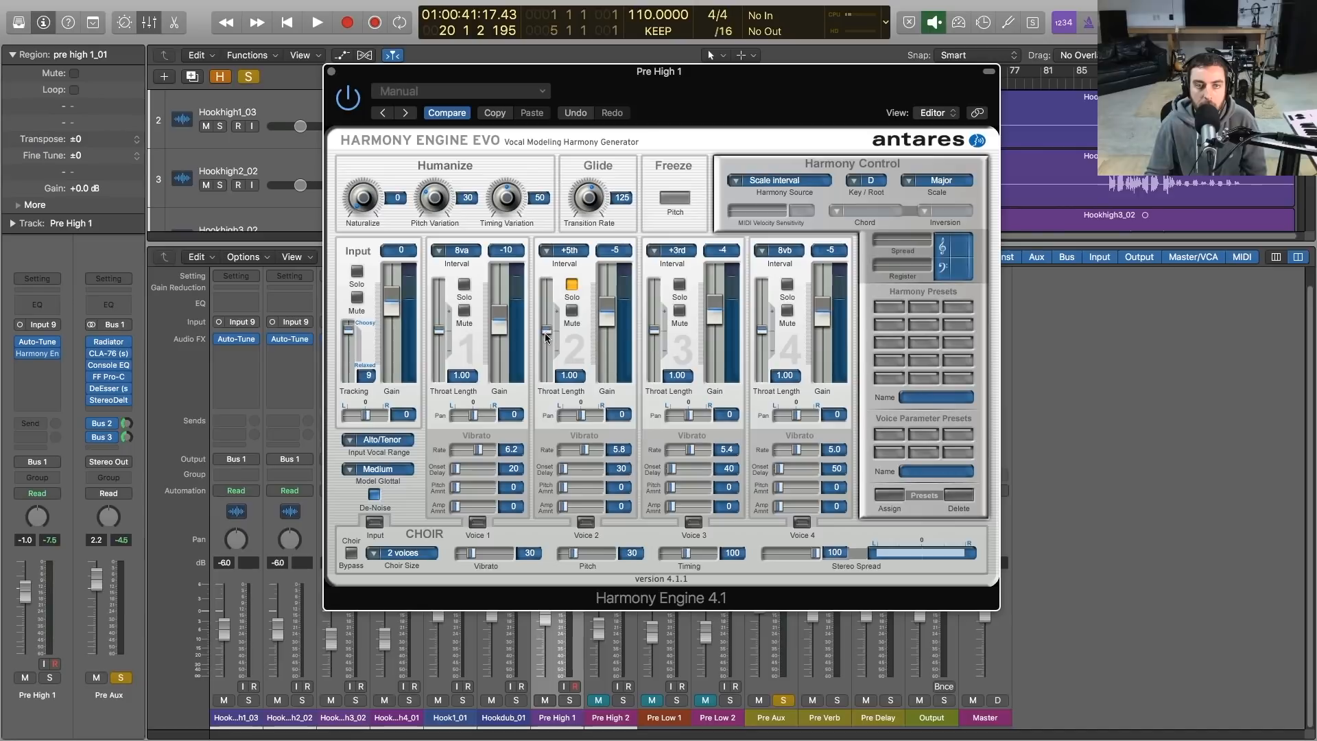
# Set the soloed harmony voice 2's throat length to 1.23 during playback and turn its solo off
pyautogui.press('space')
pyautogui.moveTo(546, 336); pyautogui.dragTo(548, 309)
pyautogui.press('space')
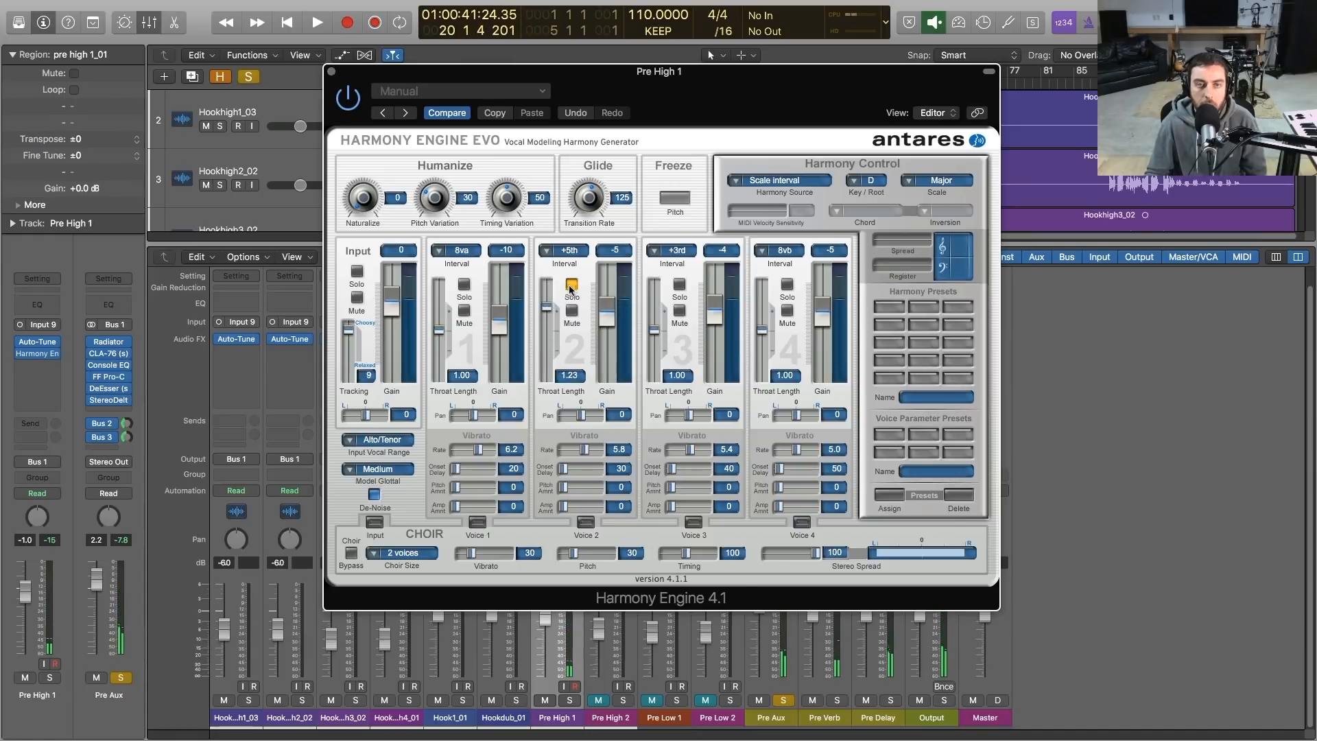
pyautogui.click(571, 285)
# Play all the harmony voices together and pan voice 1 to -46
pyautogui.press('space')
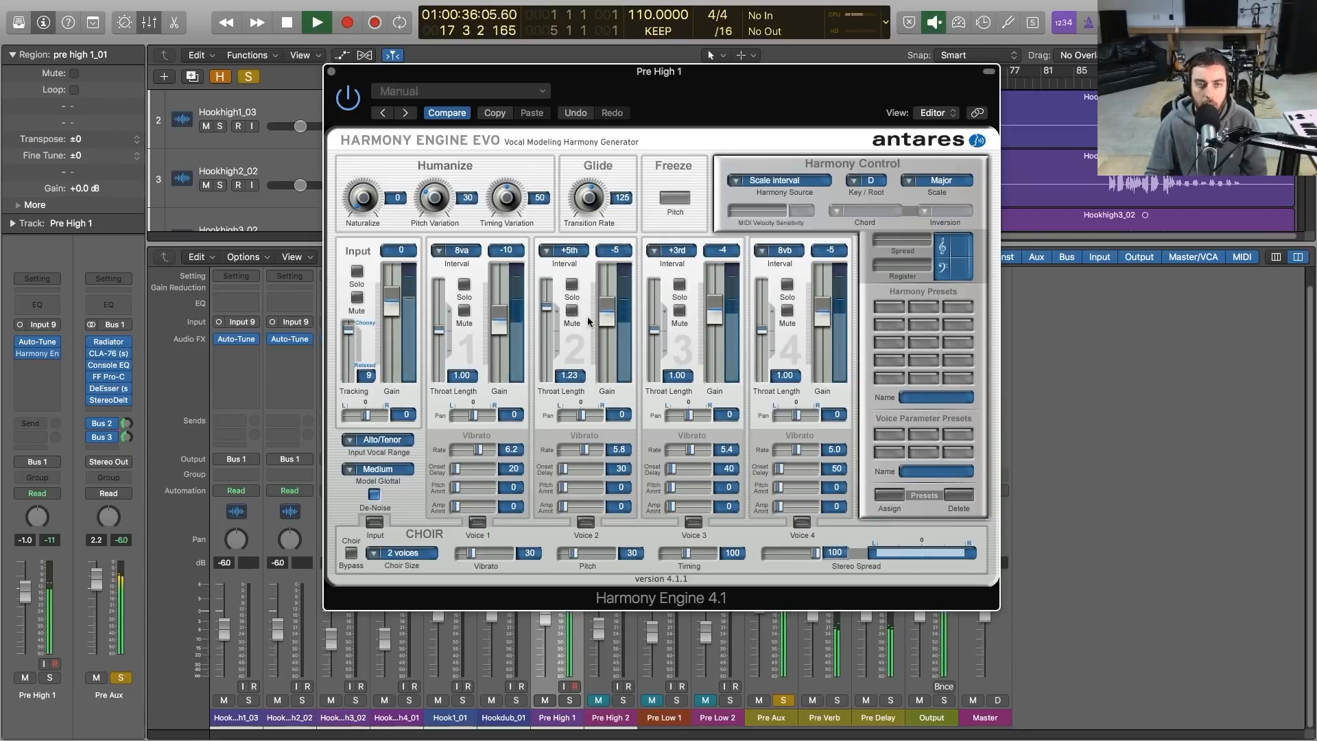
pyautogui.press('space')
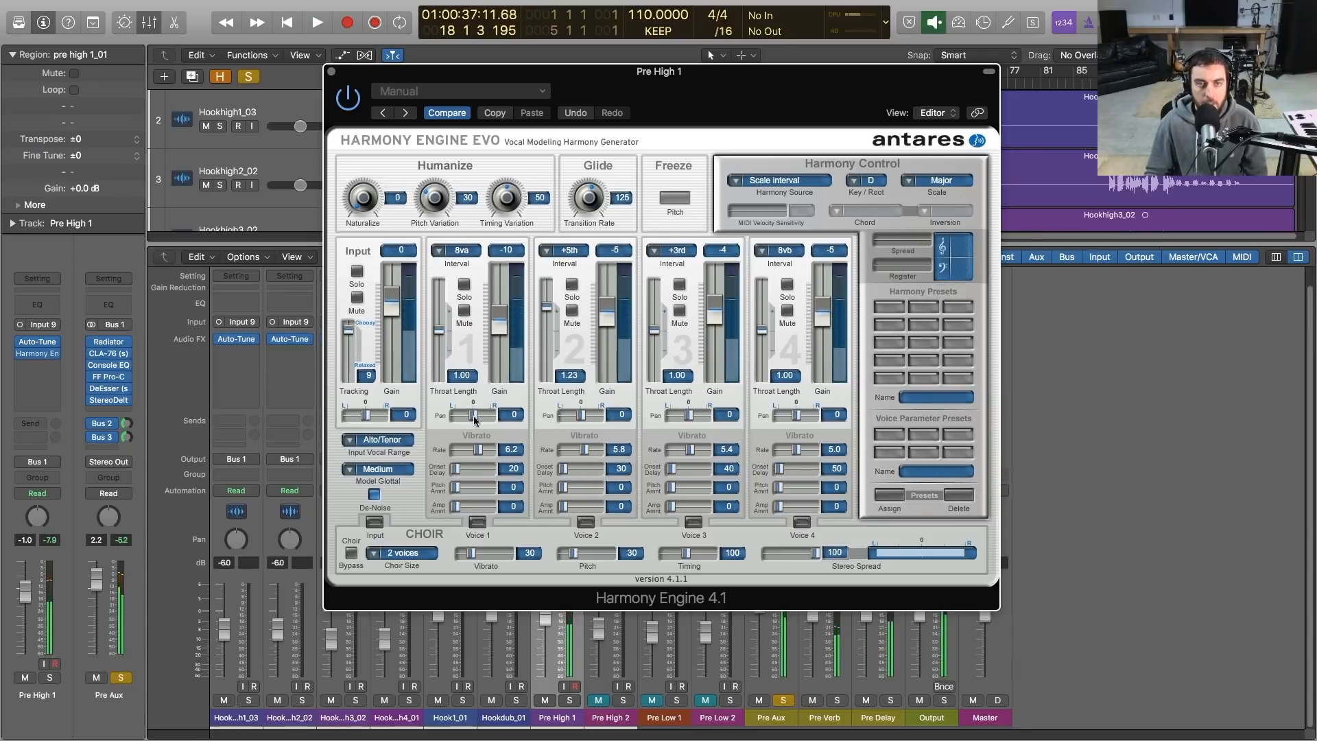
pyautogui.moveTo(474, 420); pyautogui.dragTo(464, 420)
pyautogui.press('space')
# Lower harmony voice 2's gain to -6, trying an off-centre pan and returning it to 0
pyautogui.moveTo(582, 416); pyautogui.dragTo(587, 416)
pyautogui.moveTo(599, 324); pyautogui.dragTo(600, 325)
pyautogui.moveTo(586, 415); pyautogui.dragTo(582, 415)
pyautogui.press('space')
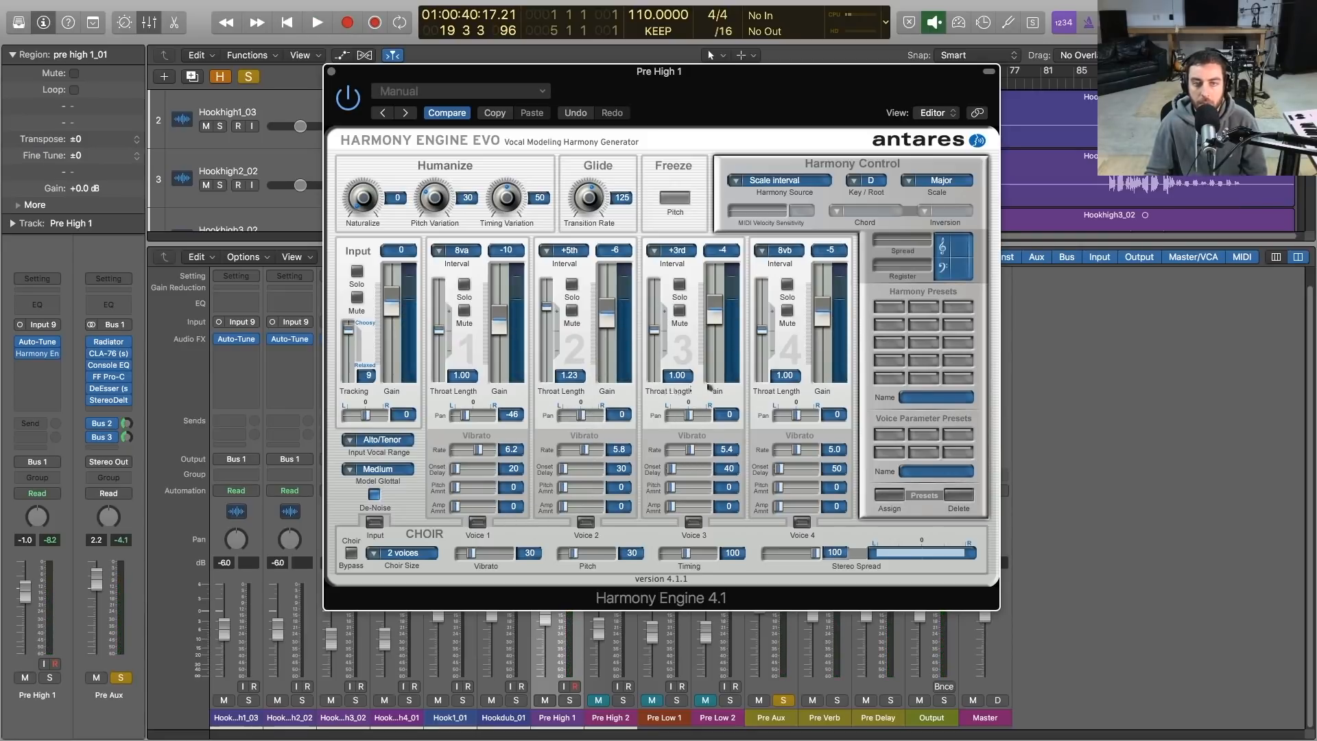
# Pan harmony voice 3 to -31 and raise voice 4's gain to -4 during playback
pyautogui.press('space')
pyautogui.moveTo(689, 415); pyautogui.dragTo(683, 415)
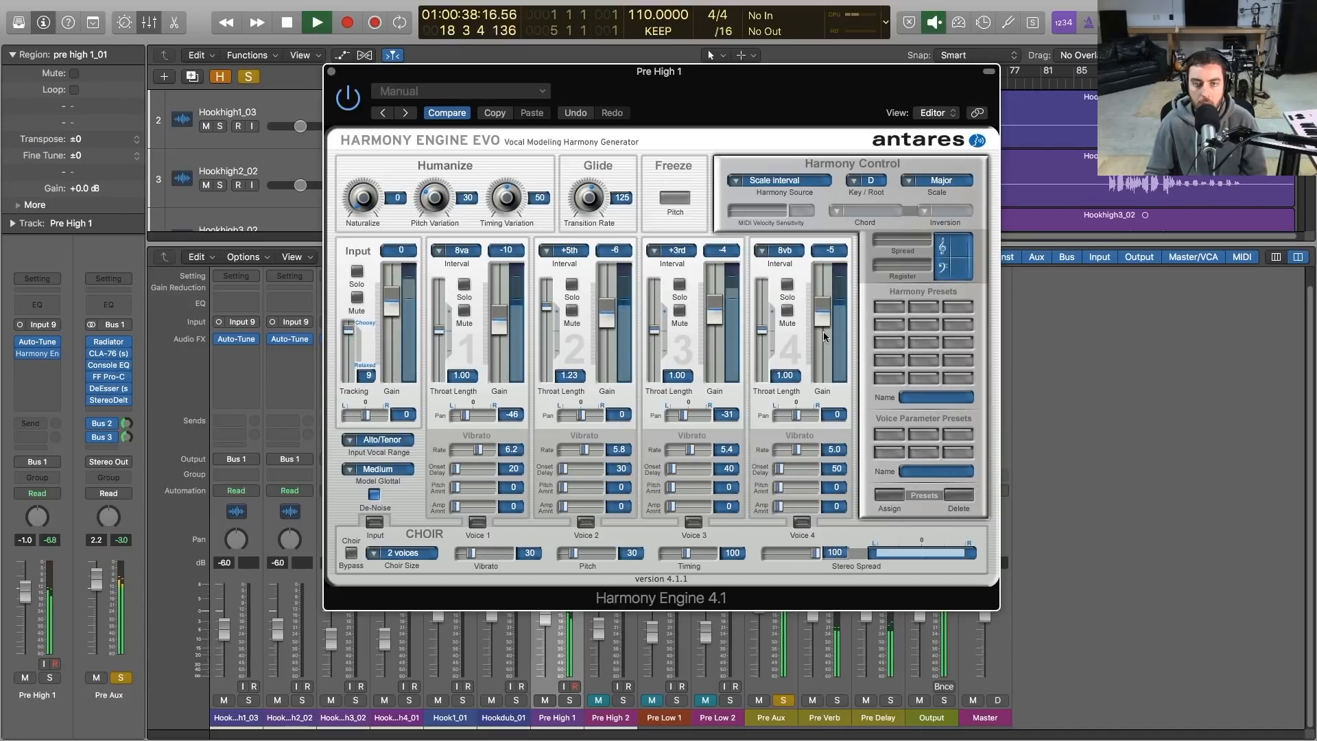
pyautogui.moveTo(824, 336); pyautogui.dragTo(819, 325)
pyautogui.press('space')
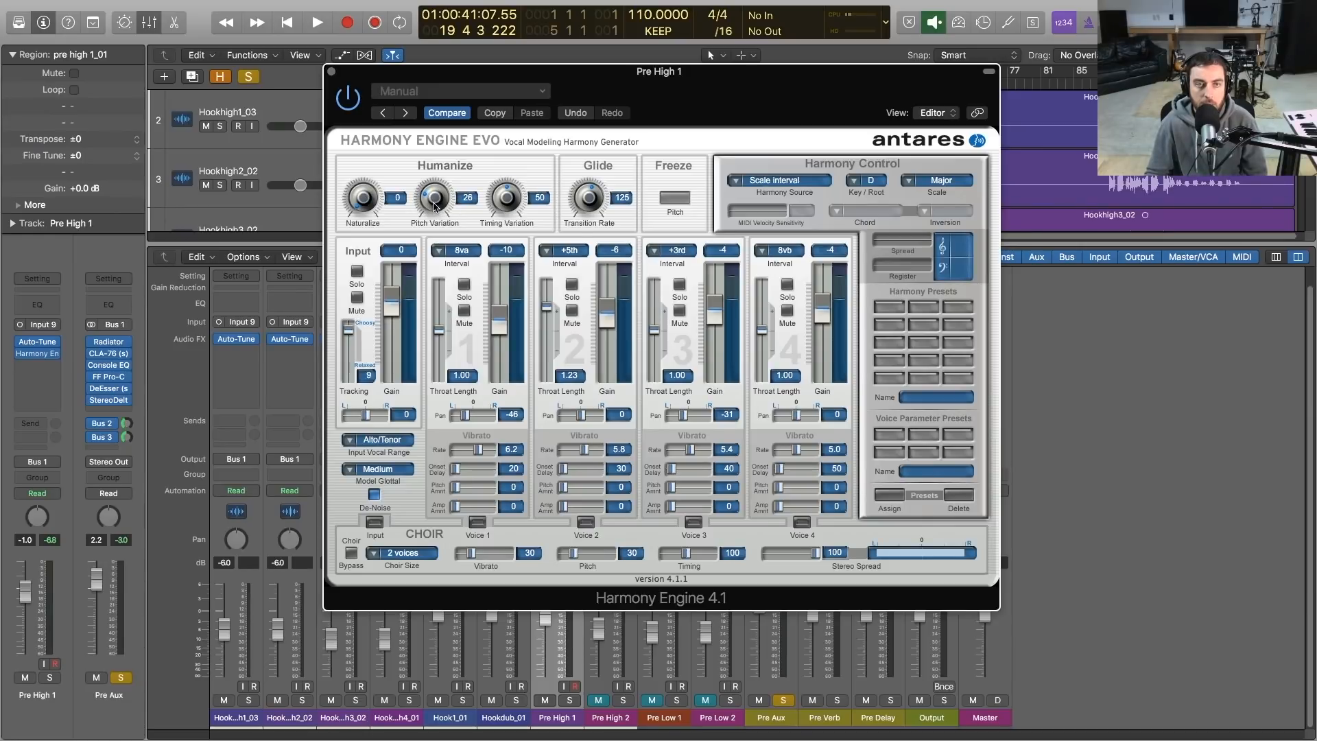
# Reduce the Humanize pitch variation to 18 and the timing variation to 19, checking them in playback
pyautogui.moveTo(434, 210); pyautogui.dragTo(433, 211)
pyautogui.press('space')
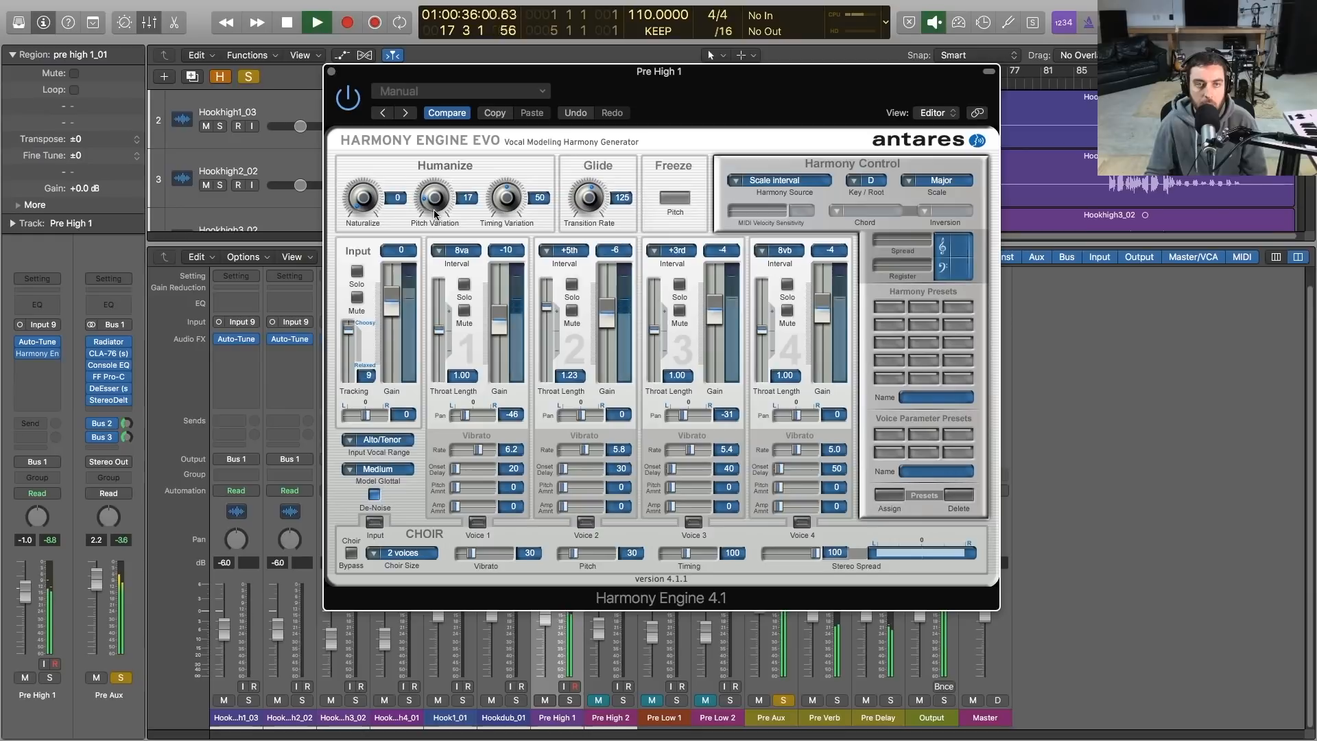
pyautogui.moveTo(505, 199); pyautogui.dragTo(502, 210)
pyautogui.press('space')
pyautogui.moveTo(510, 201); pyautogui.dragTo(511, 206)
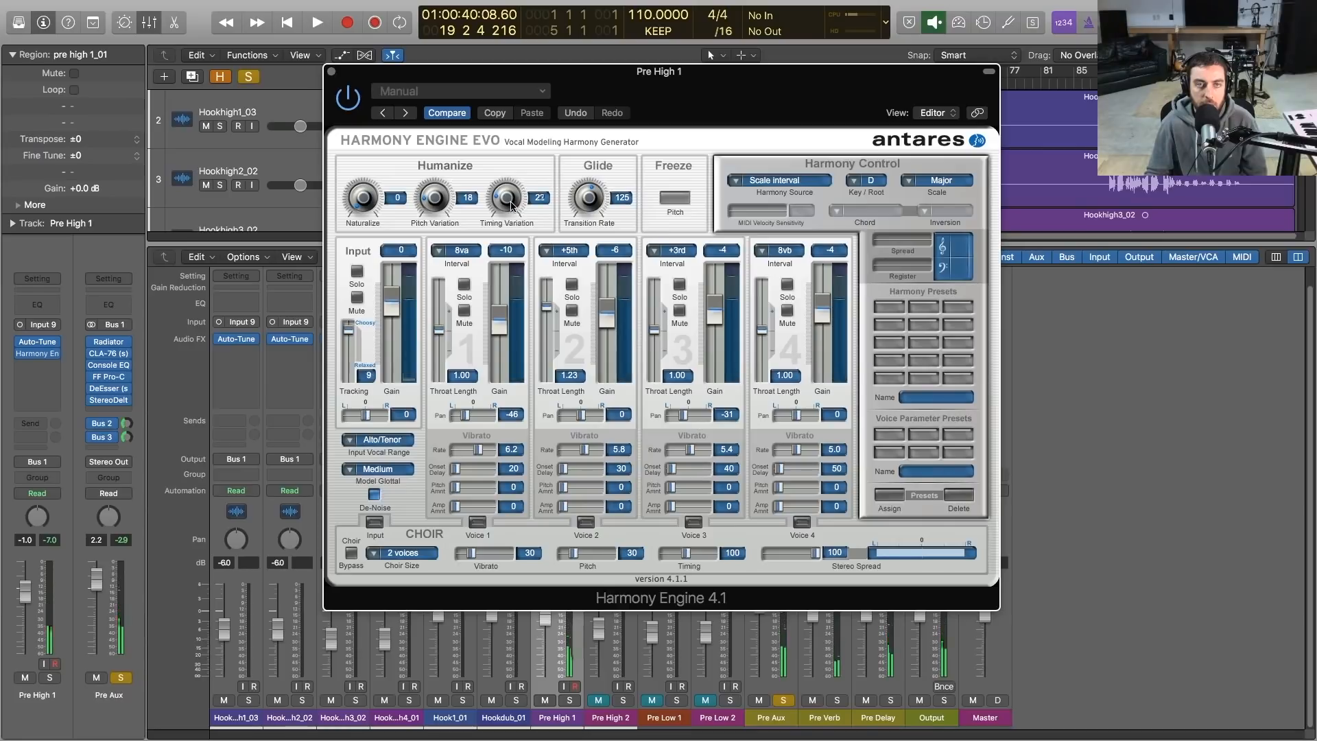
pyautogui.moveTo(511, 205); pyautogui.dragTo(508, 204)
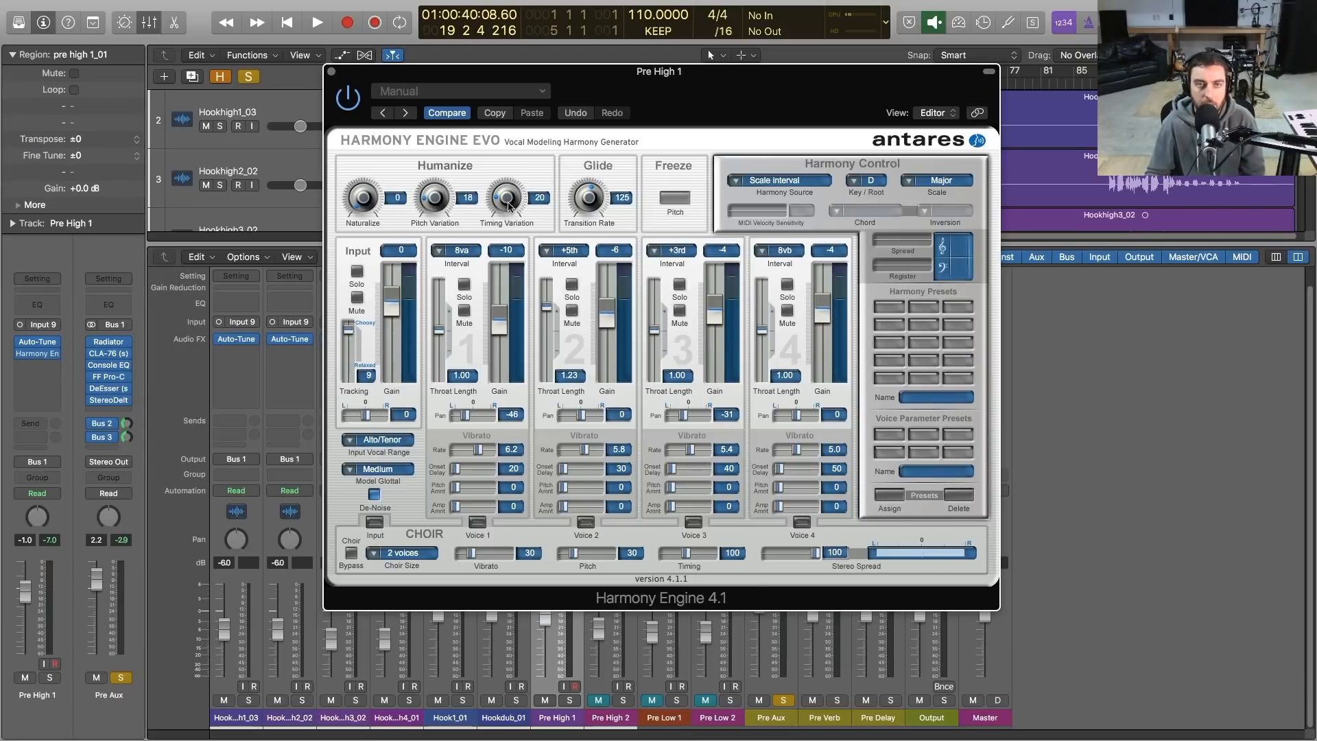
pyautogui.press('space')
pyautogui.moveTo(508, 204); pyautogui.dragTo(508, 205)
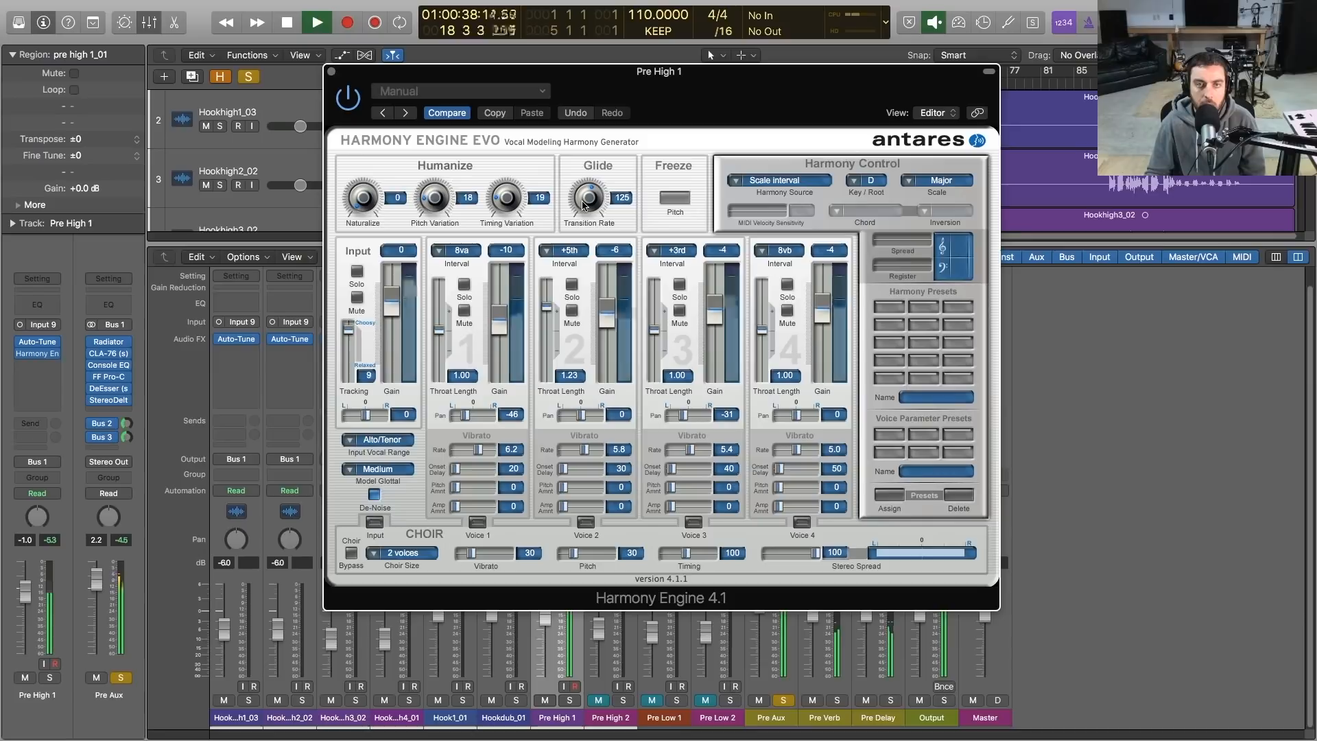
pyautogui.press('space')
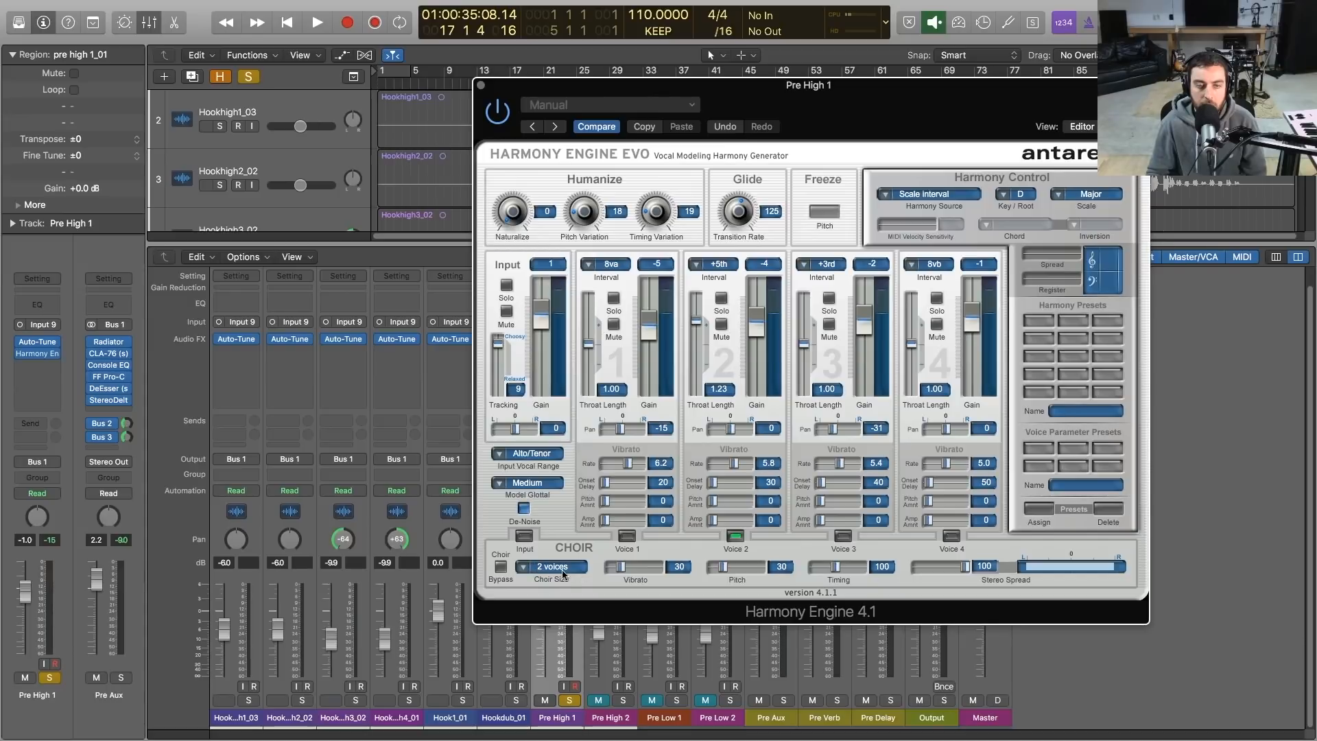
# Set the choir pitch to 23, its stereo spread to 0 and the choir size to 4 voices
pyautogui.click(524, 568)
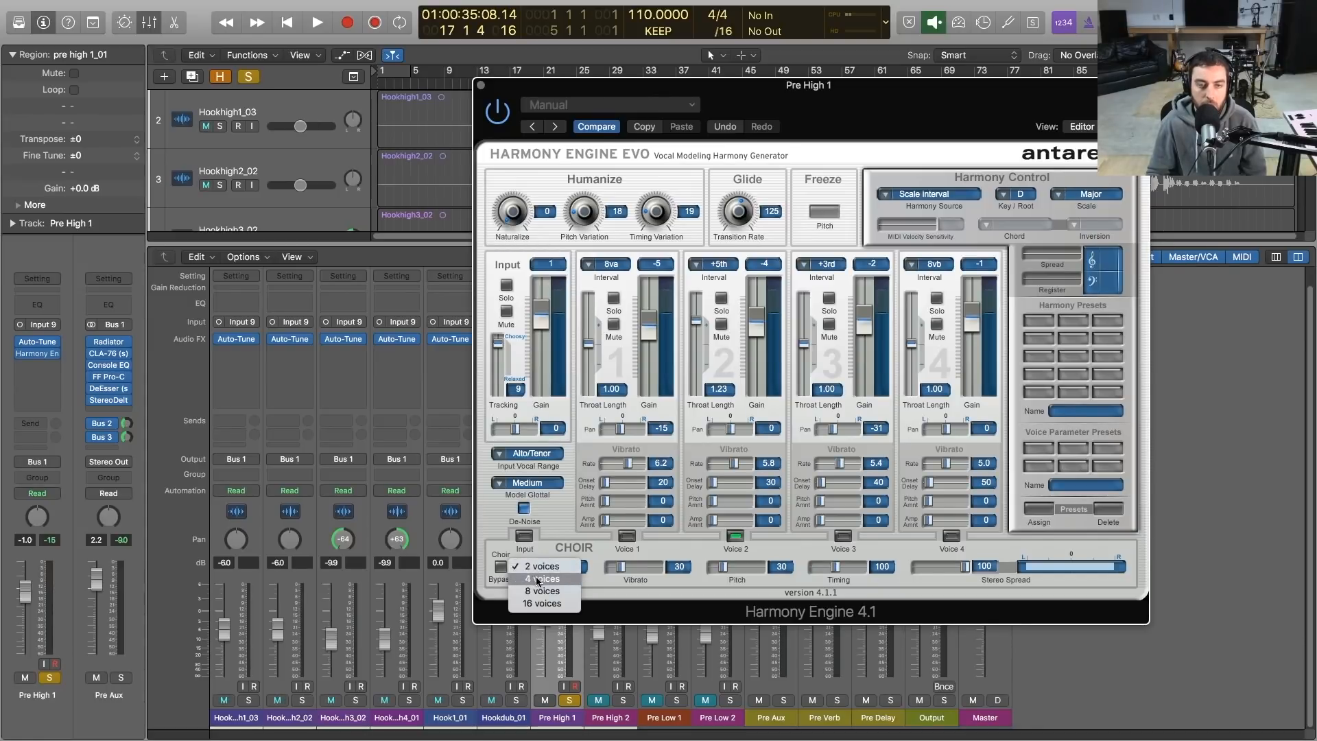
pyautogui.click(661, 601)
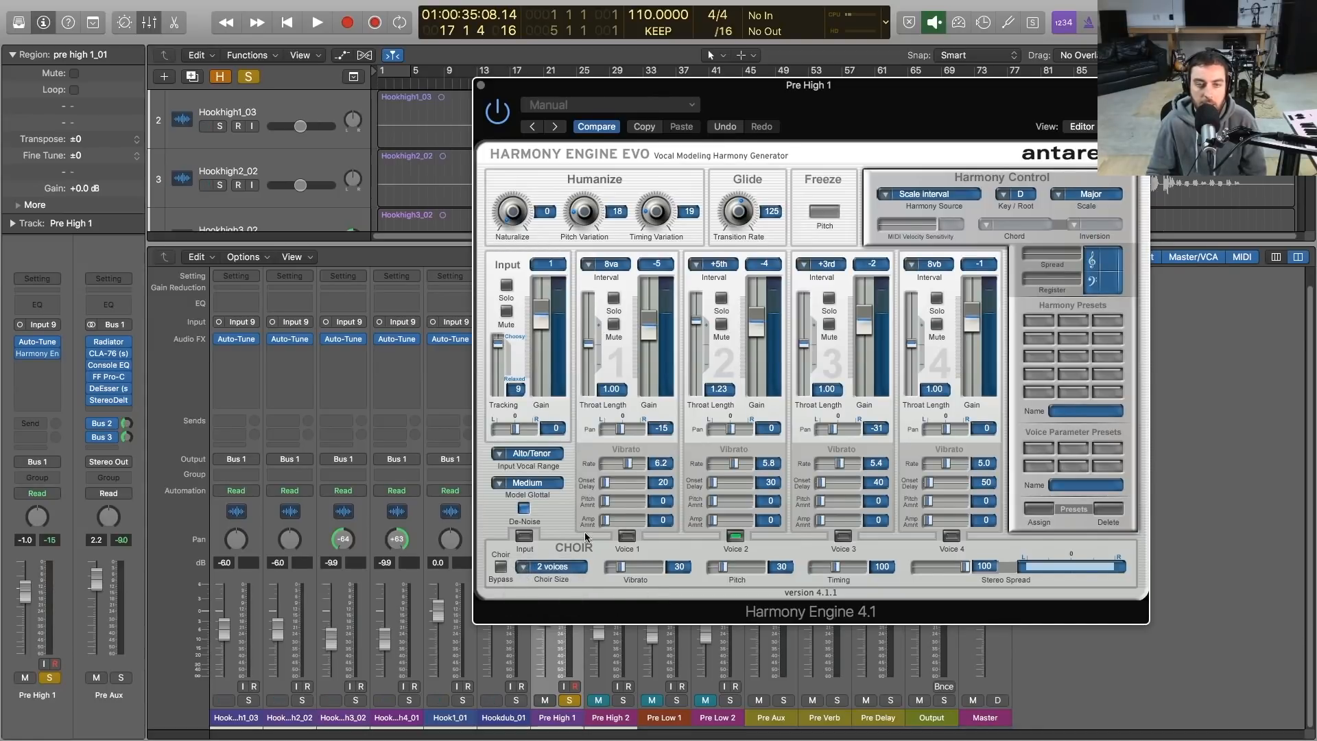
pyautogui.moveTo(714, 574); pyautogui.dragTo(720, 571)
pyautogui.moveTo(966, 567); pyautogui.dragTo(903, 568)
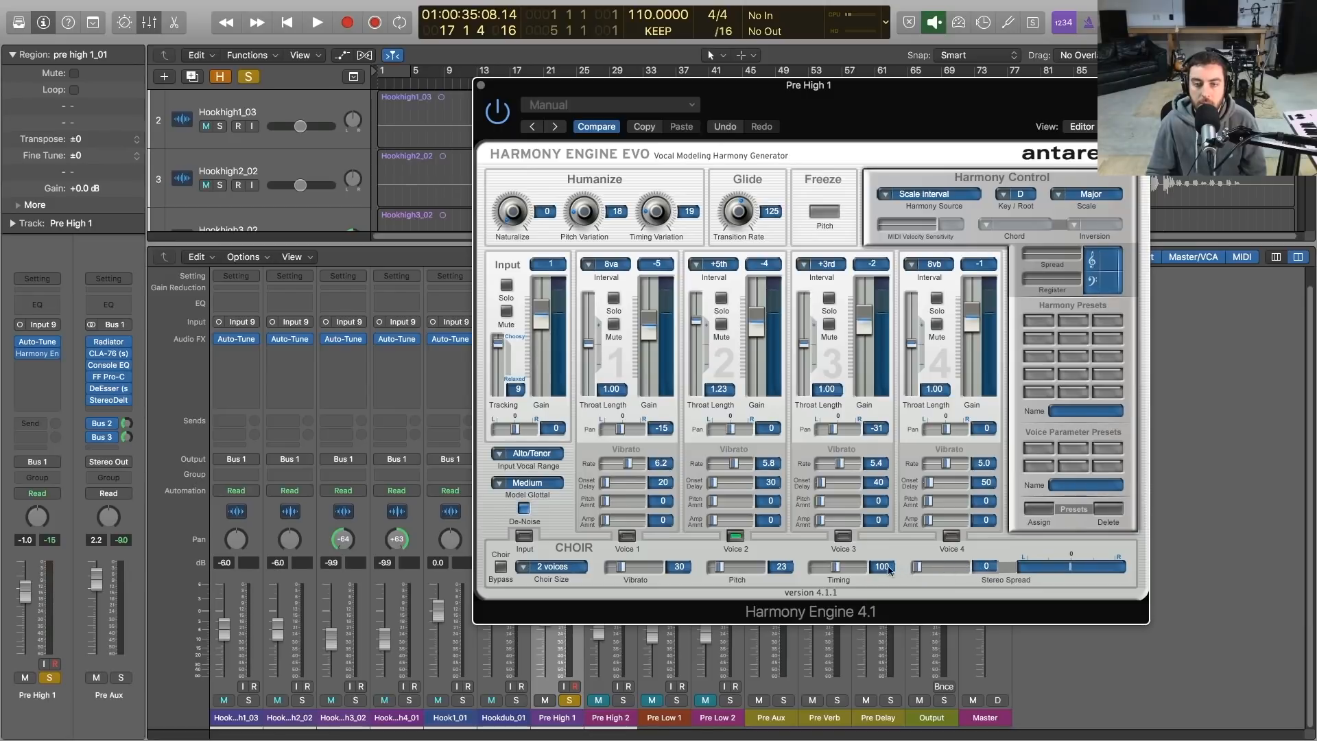
pyautogui.click(529, 567)
pyautogui.click(541, 579)
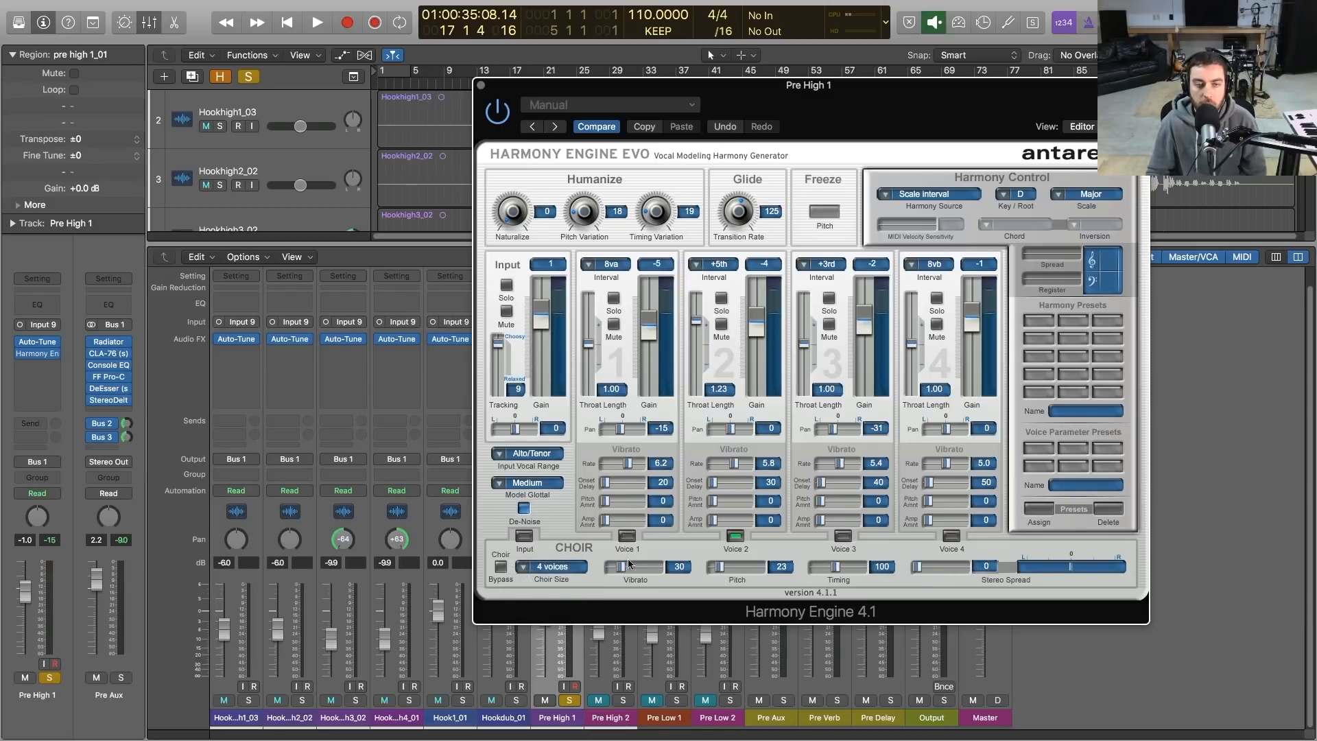
# Solo harmony voice 2 during playback and set the choir timing to 20 and pitch to 25
pyautogui.press('space')
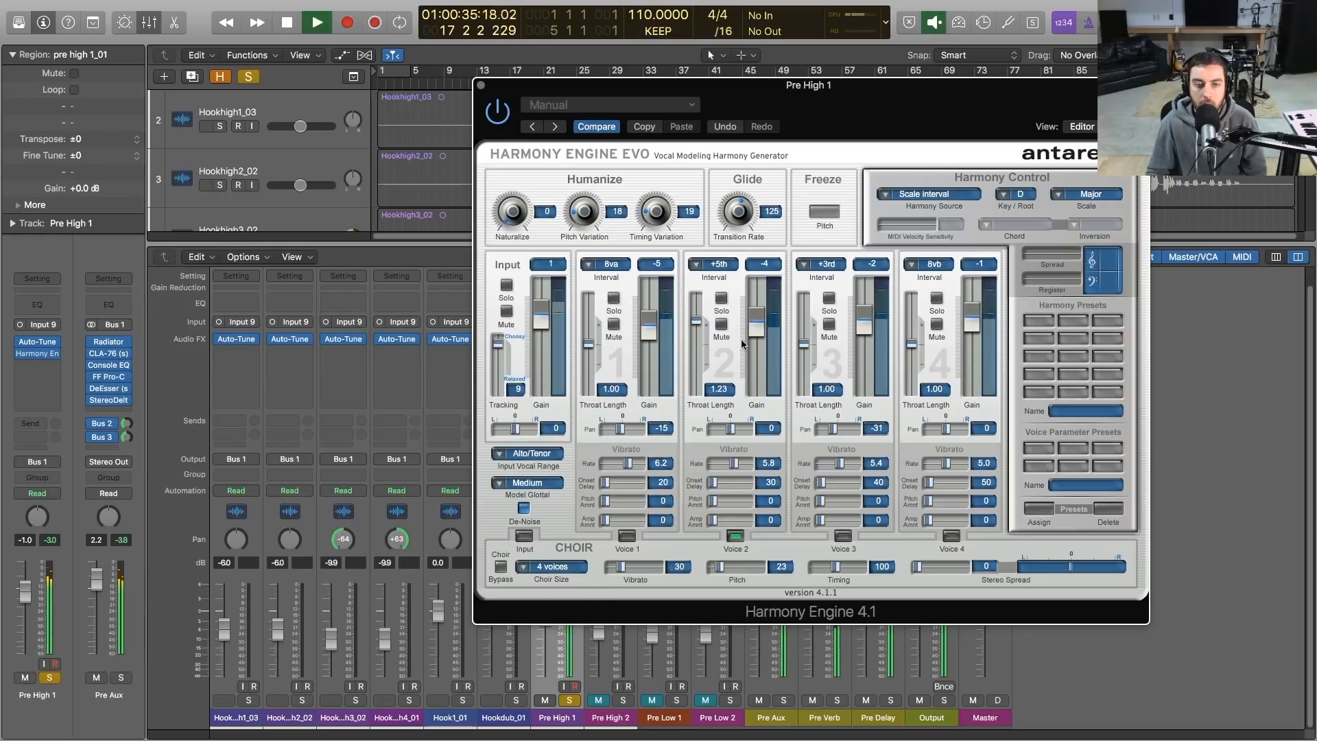
pyautogui.click(721, 299)
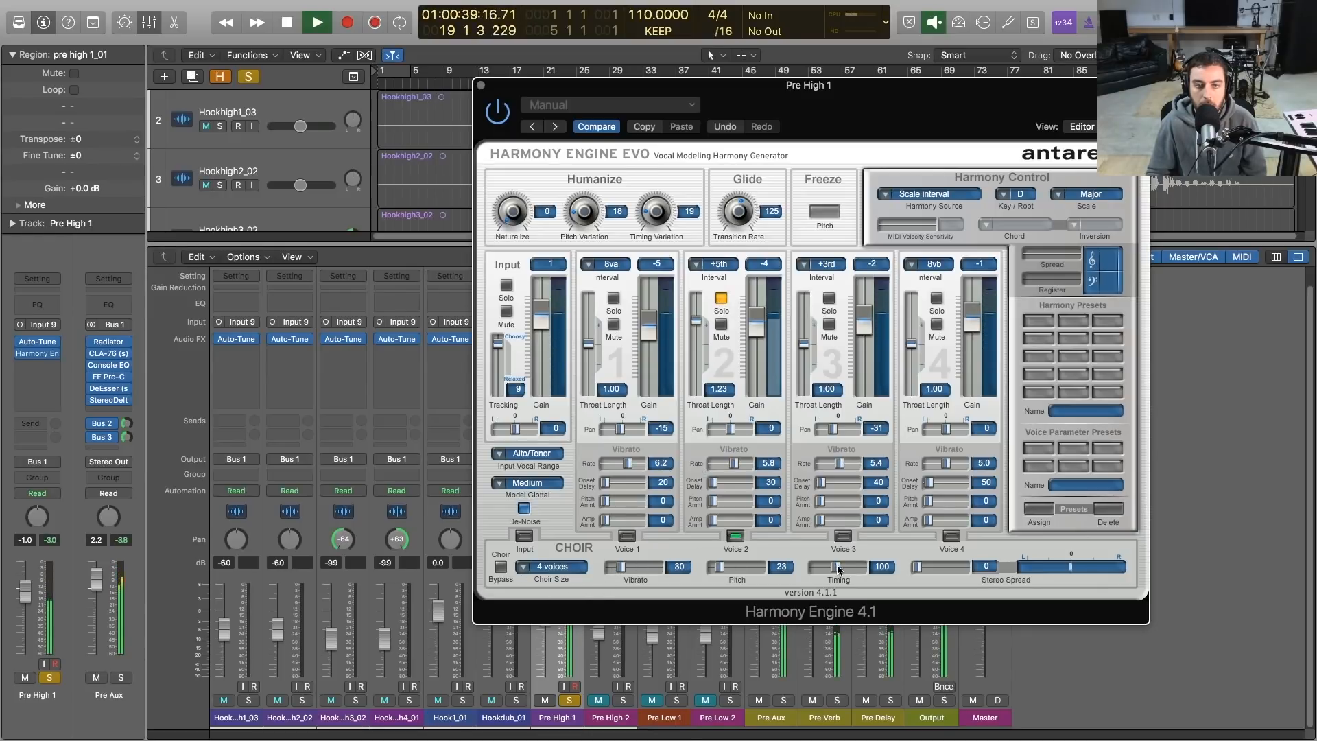
pyautogui.press('space')
pyautogui.moveTo(836, 567); pyautogui.dragTo(814, 569)
pyautogui.moveTo(719, 568); pyautogui.dragTo(720, 571)
pyautogui.press('space')
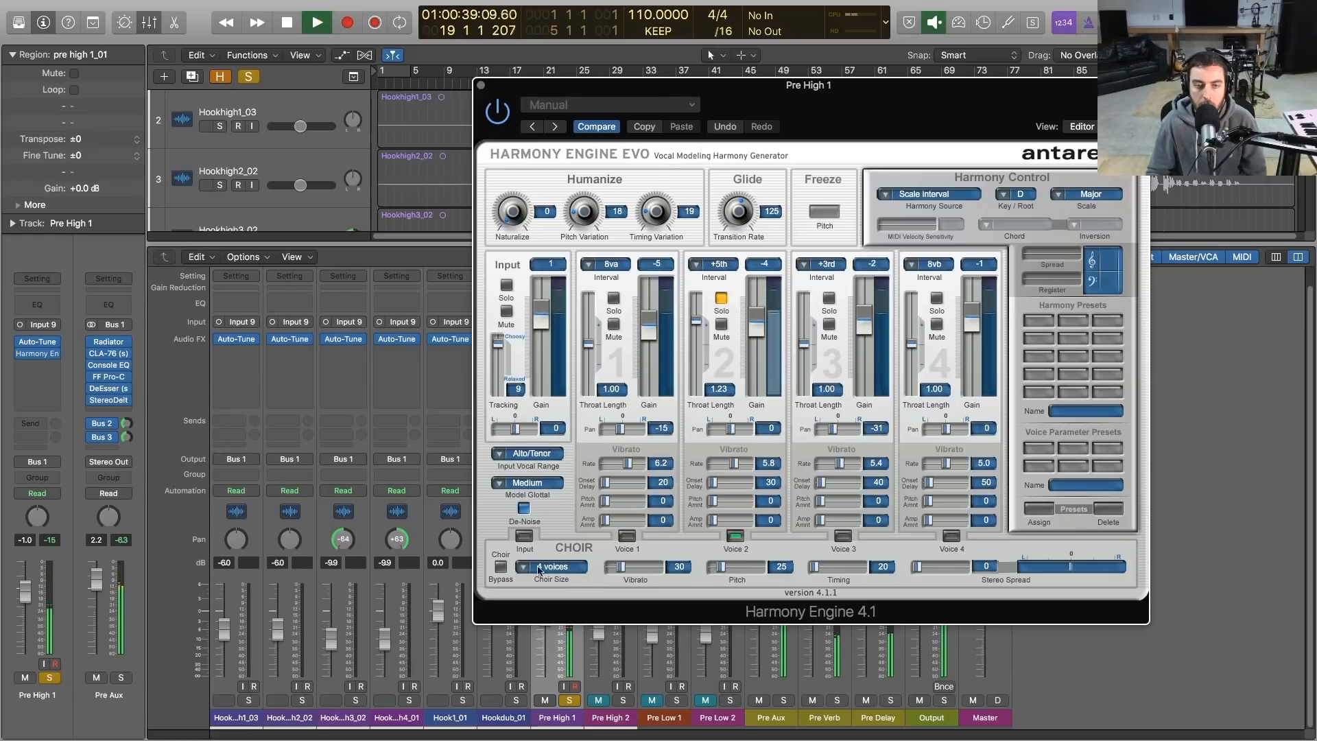
# Change the choir size to 8 voices and reduce the choir vibrato to 10 while auditioning voice 2
pyautogui.press('space')
pyautogui.click(525, 568)
pyautogui.click(535, 579)
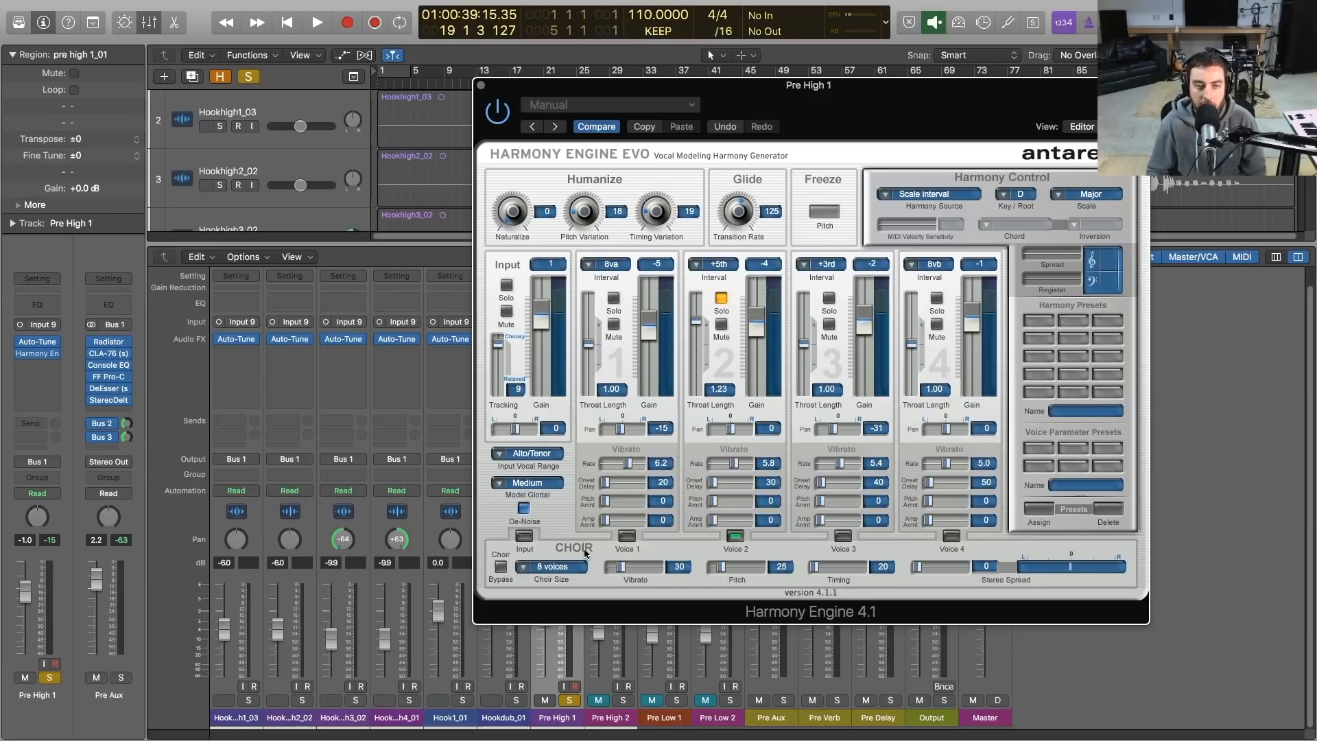
pyautogui.press('space')
pyautogui.moveTo(620, 566)
pyautogui.mouseDown()
pyautogui.moveTo(603, 569)
pyautogui.moveTo(624, 569)
pyautogui.mouseUp()
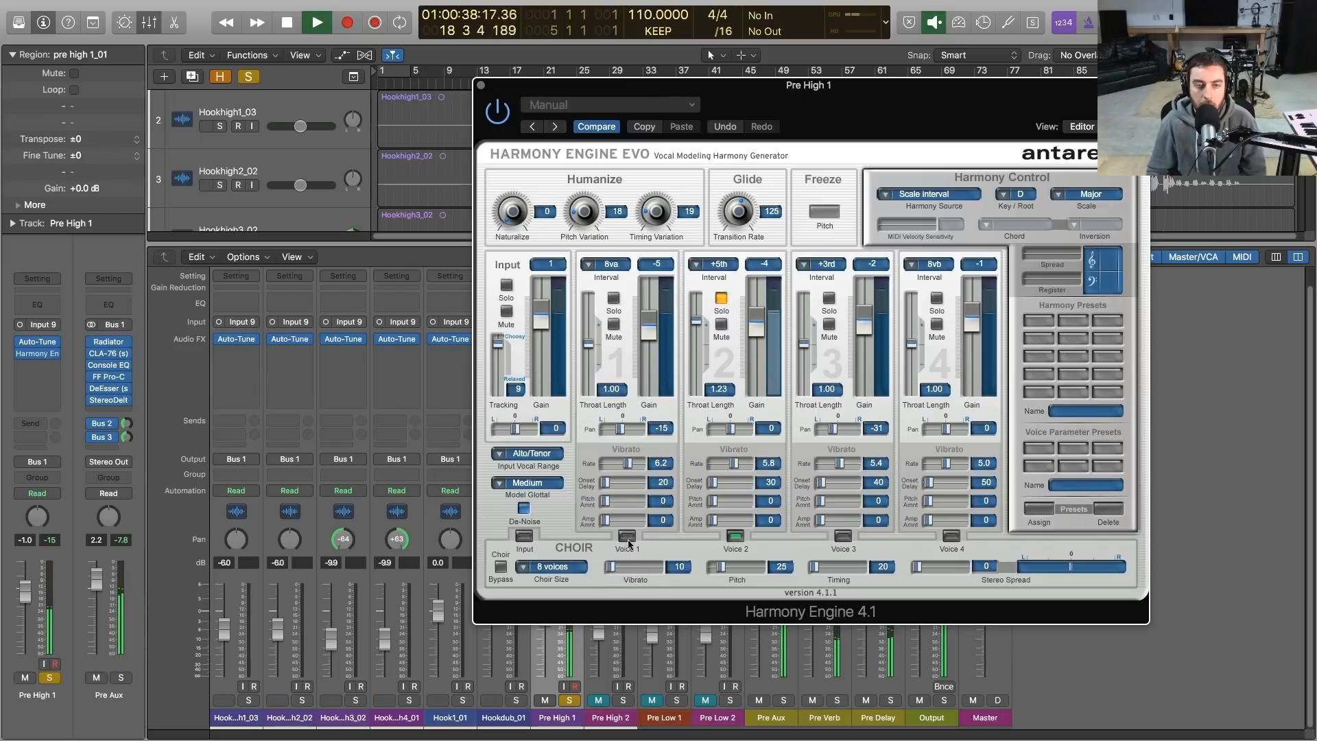
pyautogui.press('space')
# Set the choir stereo spread to 60 and the choir timing to 38 while auditioning voice 2
pyautogui.moveTo(916, 568); pyautogui.dragTo(947, 571)
pyautogui.press('space')
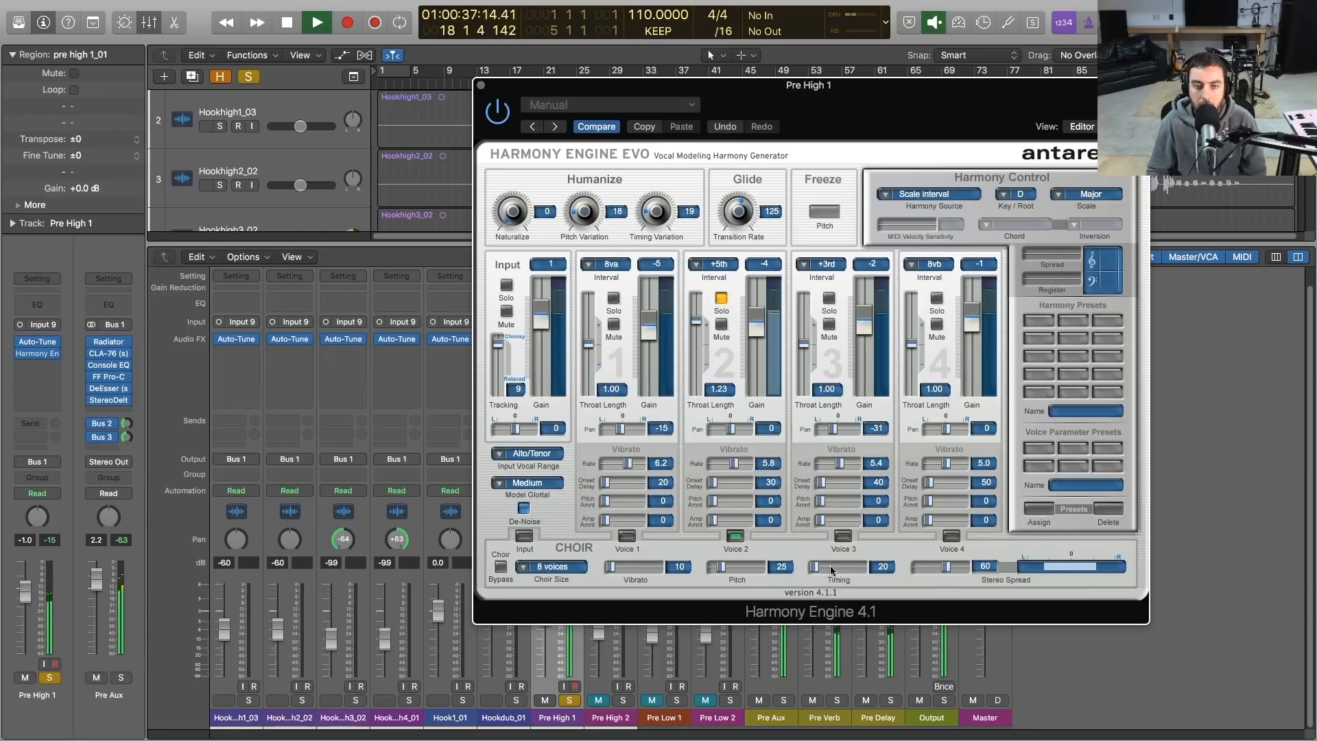
pyautogui.moveTo(815, 569); pyautogui.dragTo(820, 570)
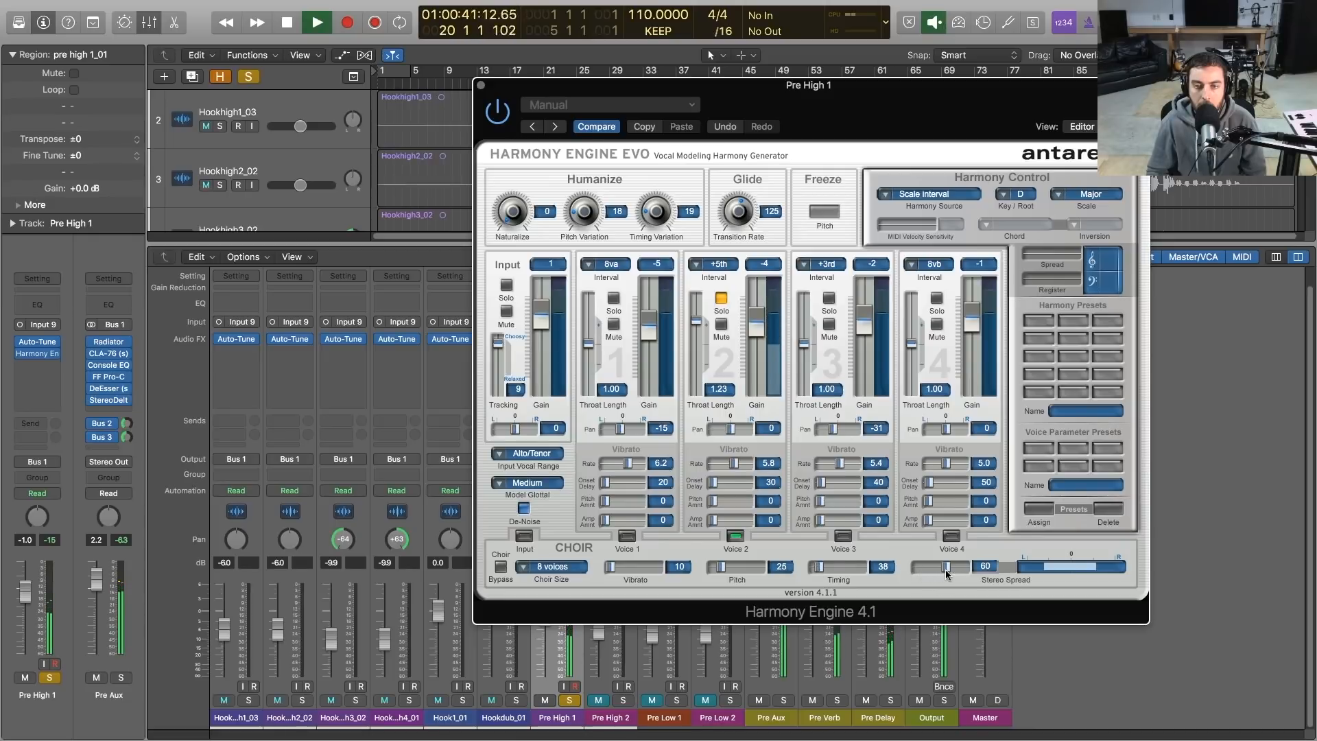
pyautogui.press('space')
# Turn off harmony voice 2's solo and widen the choir stereo spread to 74 during playback
pyautogui.click(721, 299)
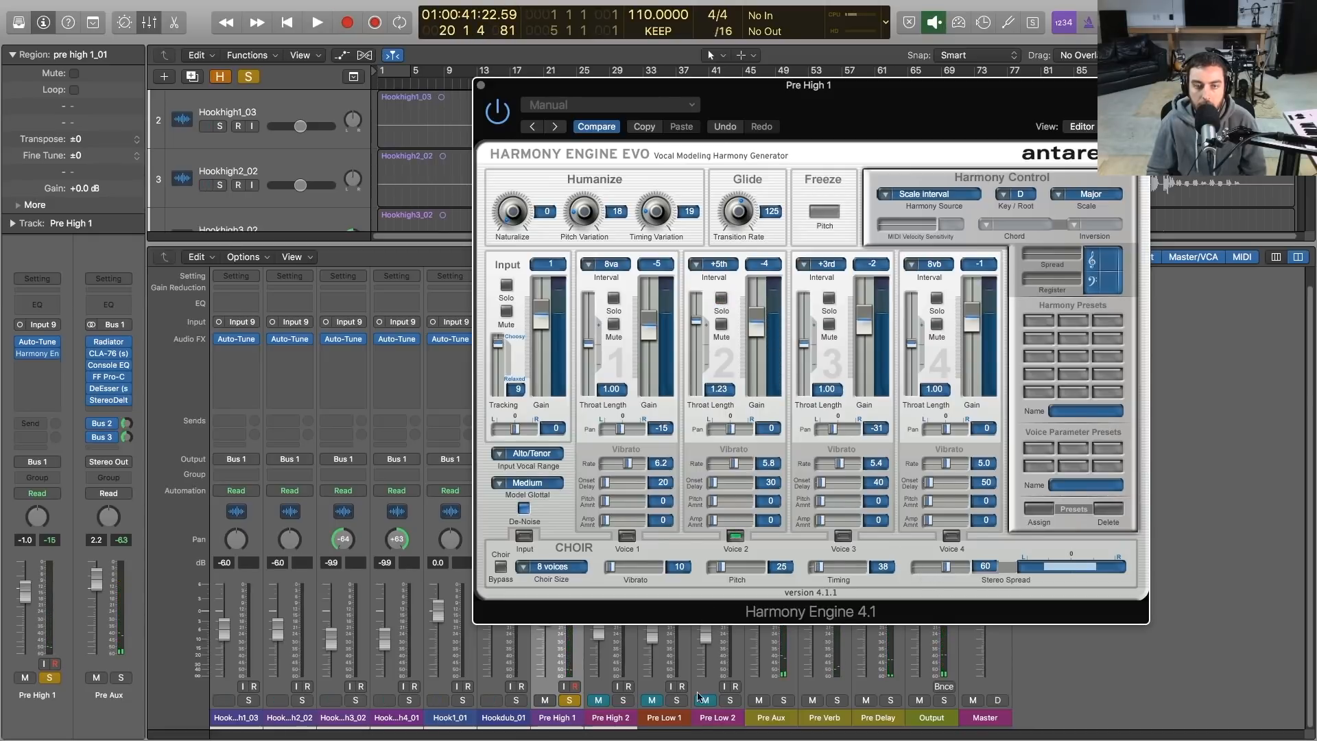
pyautogui.press('space')
pyautogui.moveTo(946, 567); pyautogui.dragTo(950, 570)
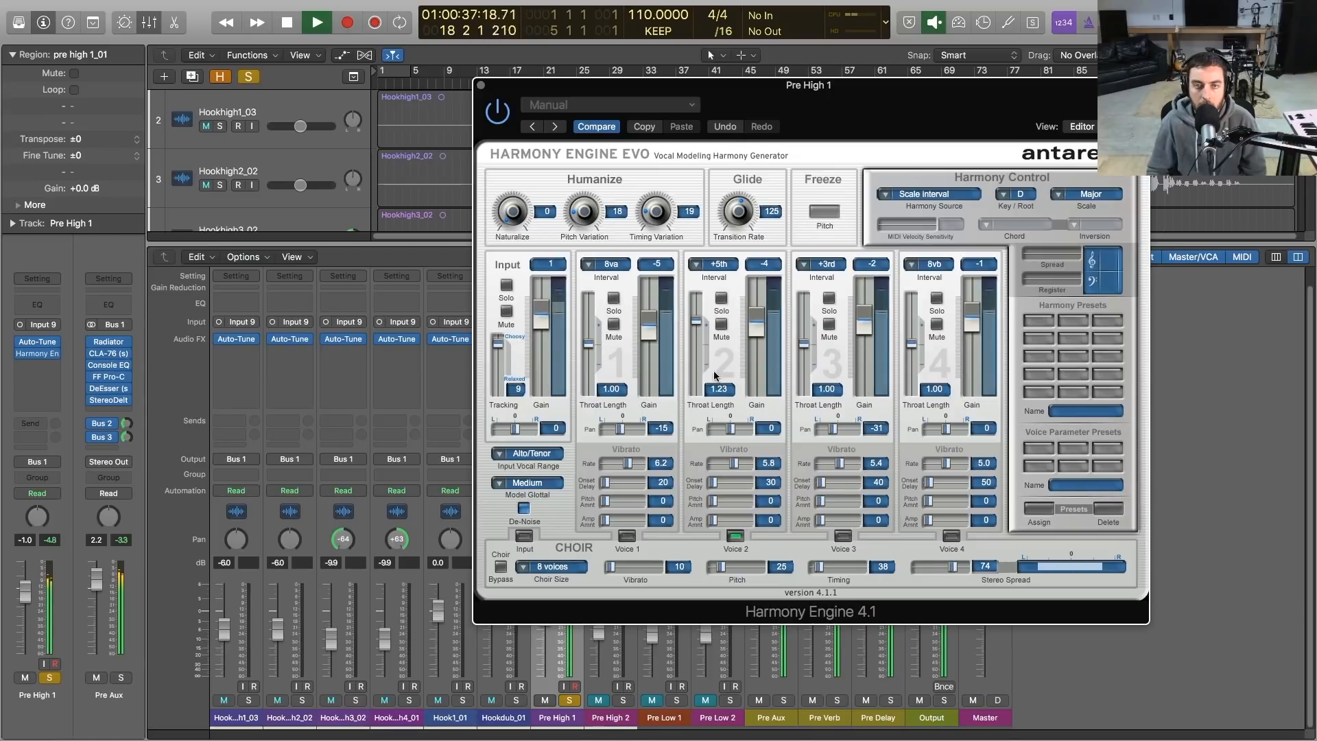
# Rebalance the voices during playback with input gain at 0, voice 2 gain at -8 and voice 3 gain at -1
pyautogui.click(548, 324)
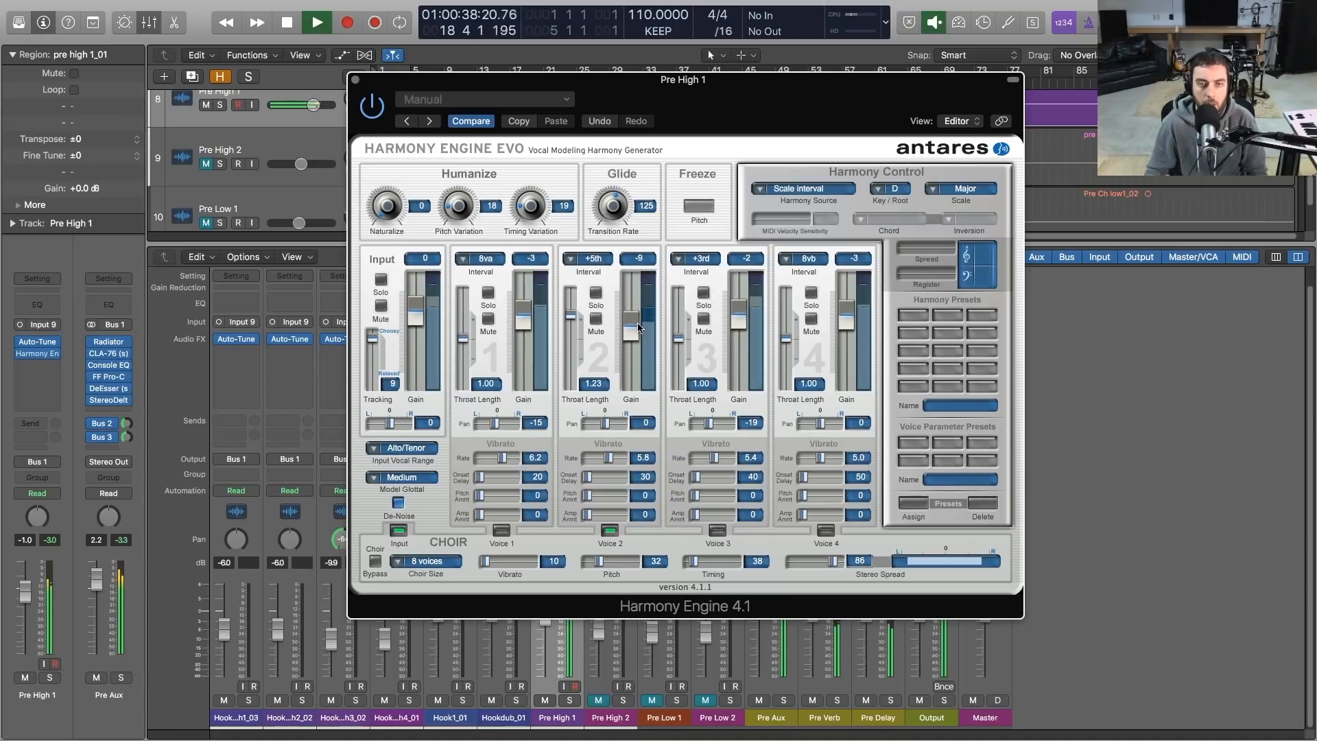
pyautogui.moveTo(737, 322); pyautogui.dragTo(737, 320)
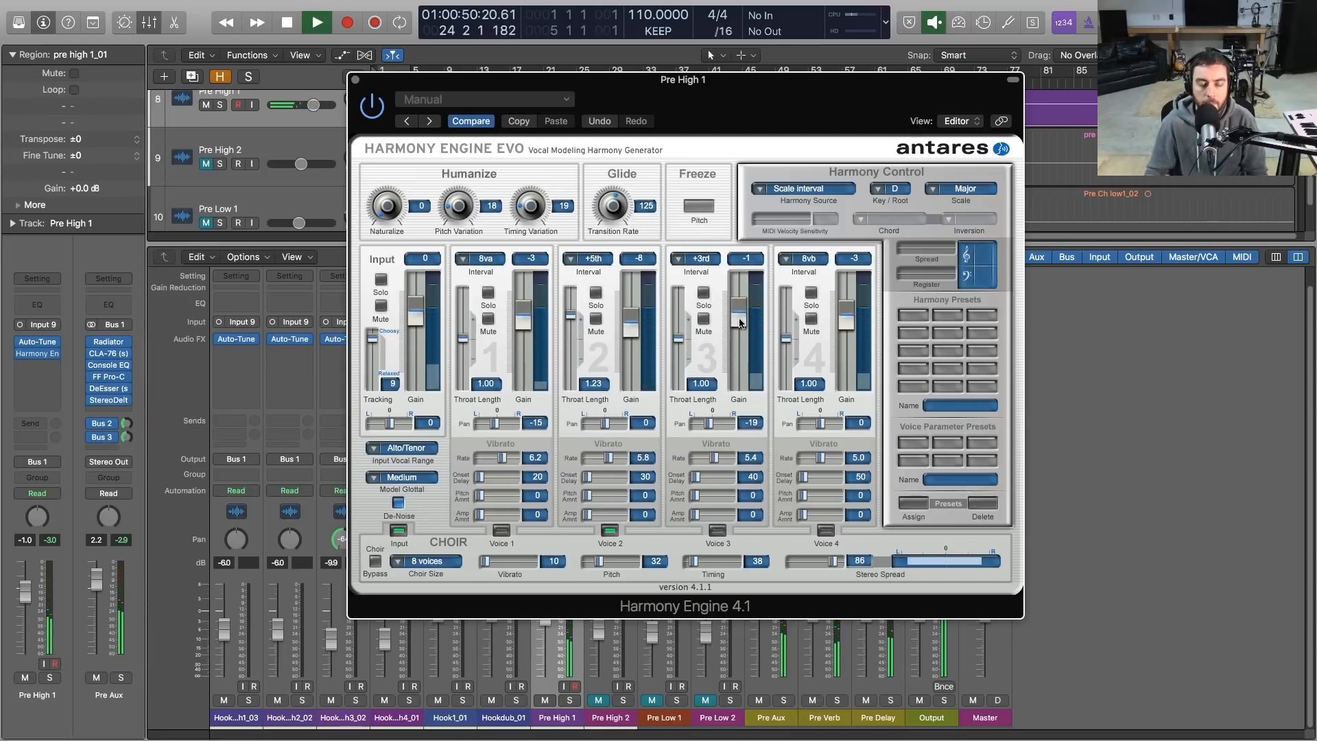
pyautogui.press('space')
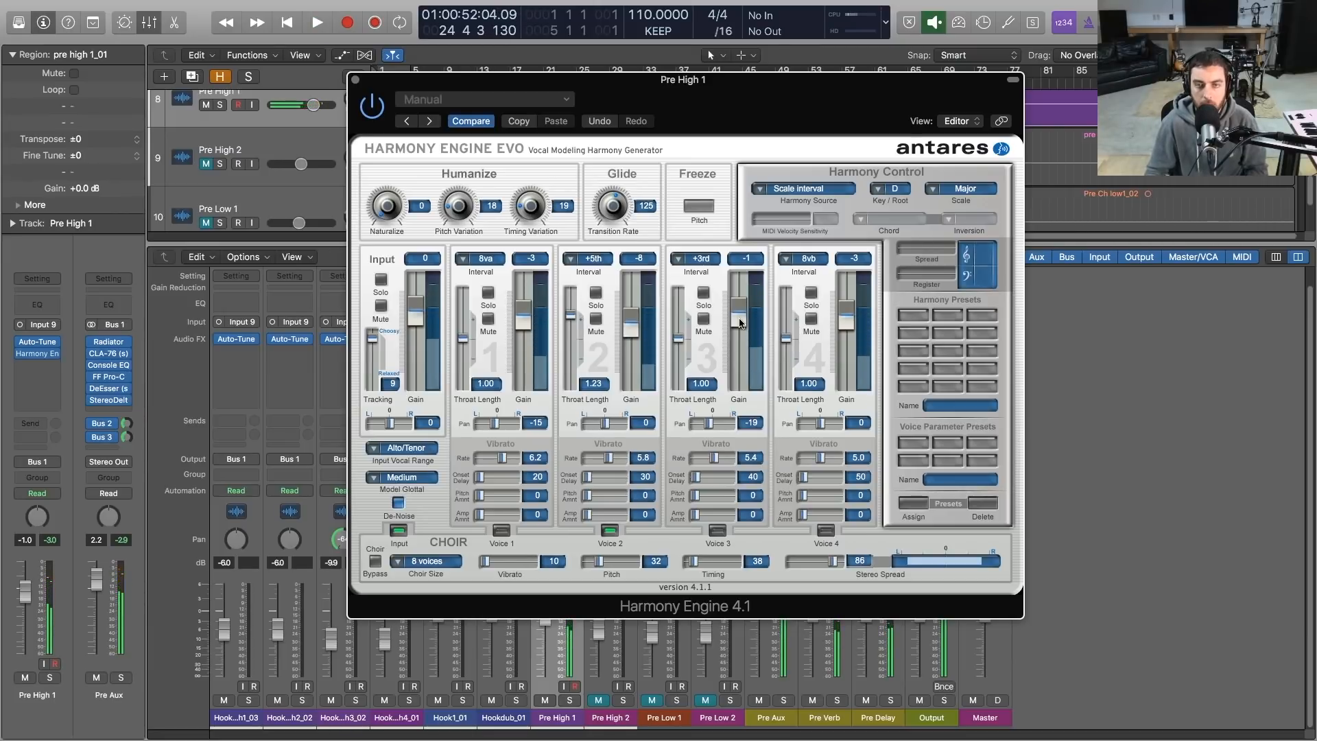